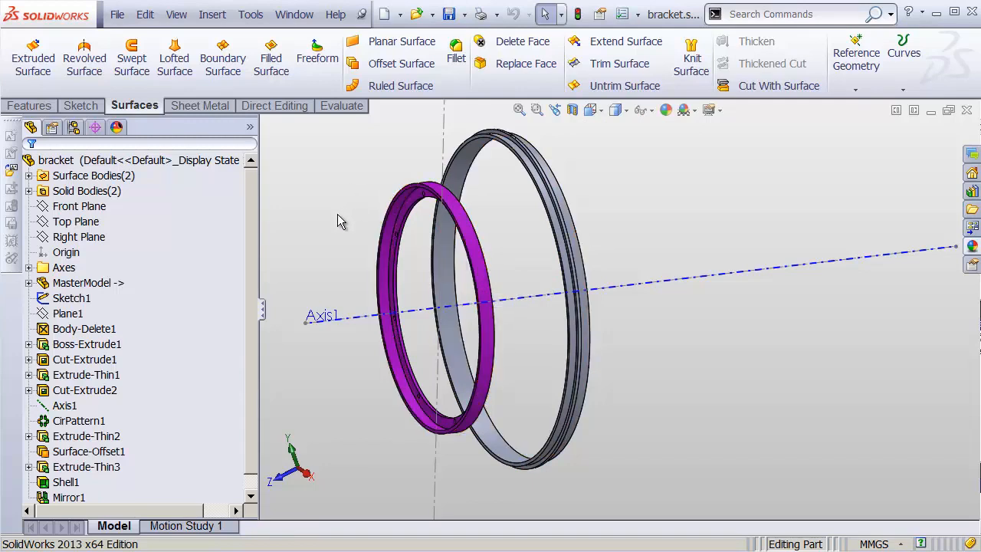
Start a new sketch on the Right Plane
scroll(254, 223, down, 1)
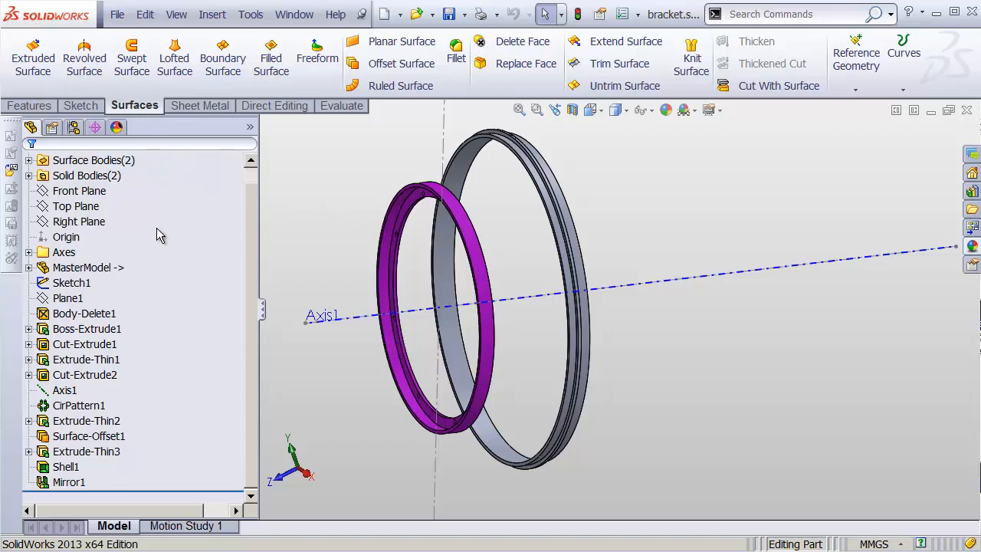
click(100, 224)
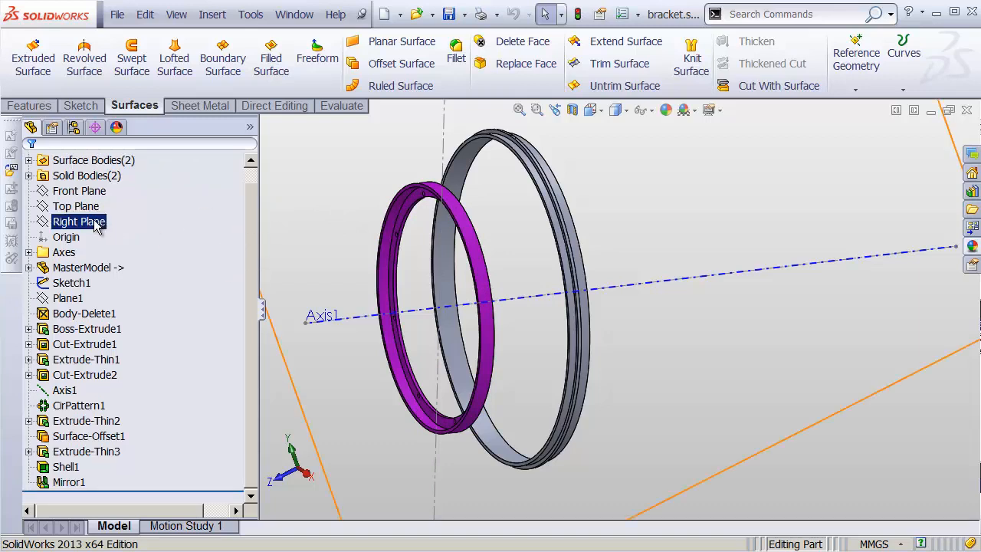
click(104, 196)
shift+middle_drag(461, 207, 491, 161)
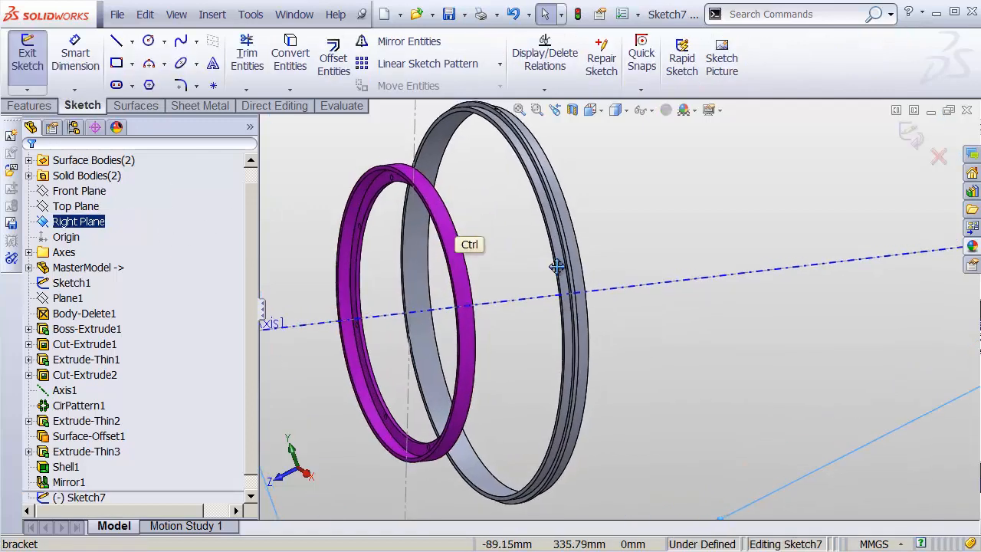
ctrl+middle_drag(558, 267, 713, 384)
mouse_move(661, 331)
shift+middle_down()
mouse_move(634, 233)
mouse_move(627, 303)
shift+middle_up()
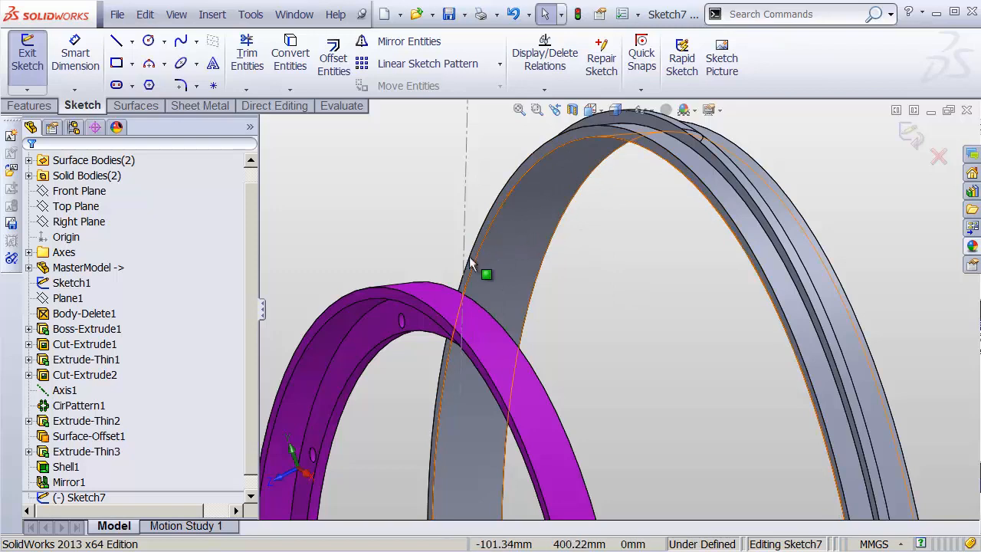
Sketch a closed six-line profile that runs from the upper part of the purple ring to the top of the large grey ring
key(s)
click(640, 281)
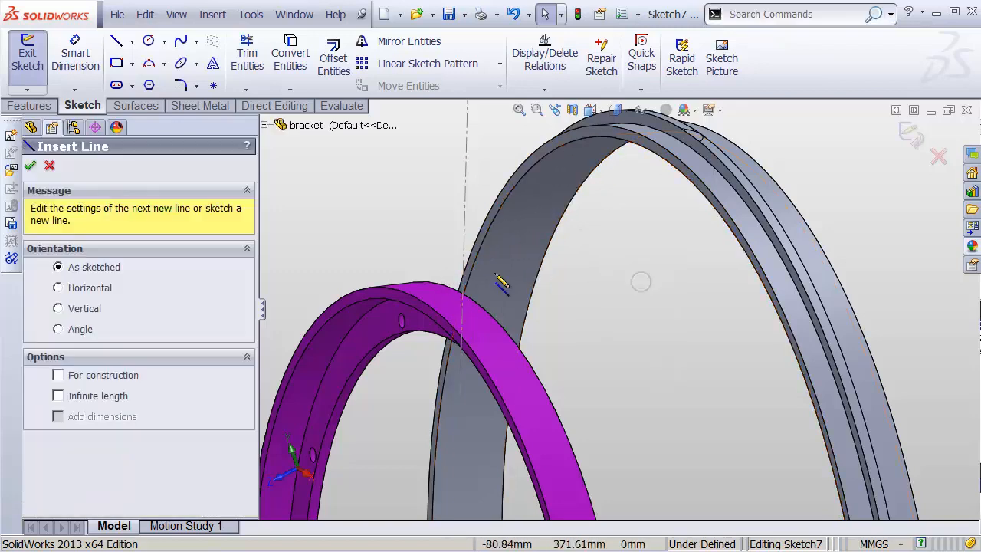
click(443, 285)
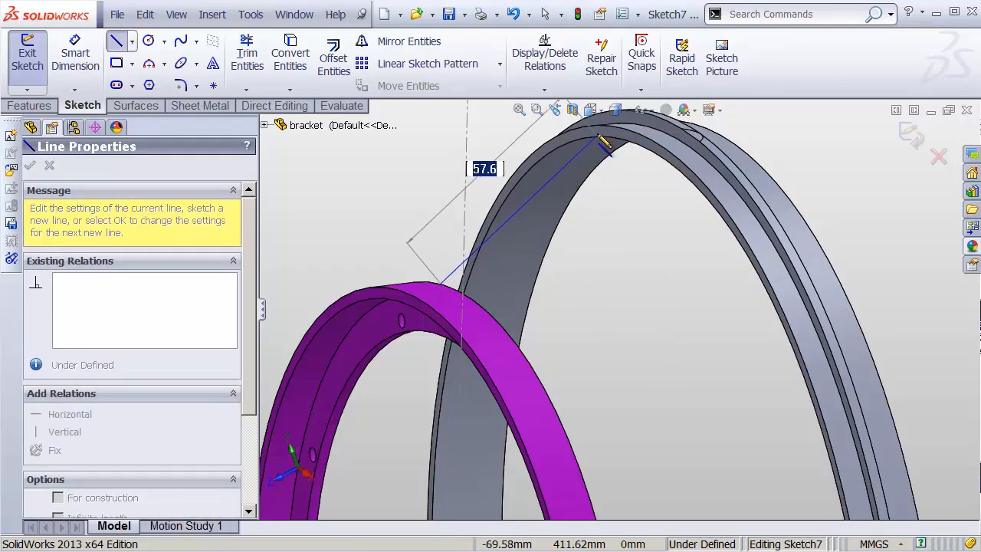
click(598, 134)
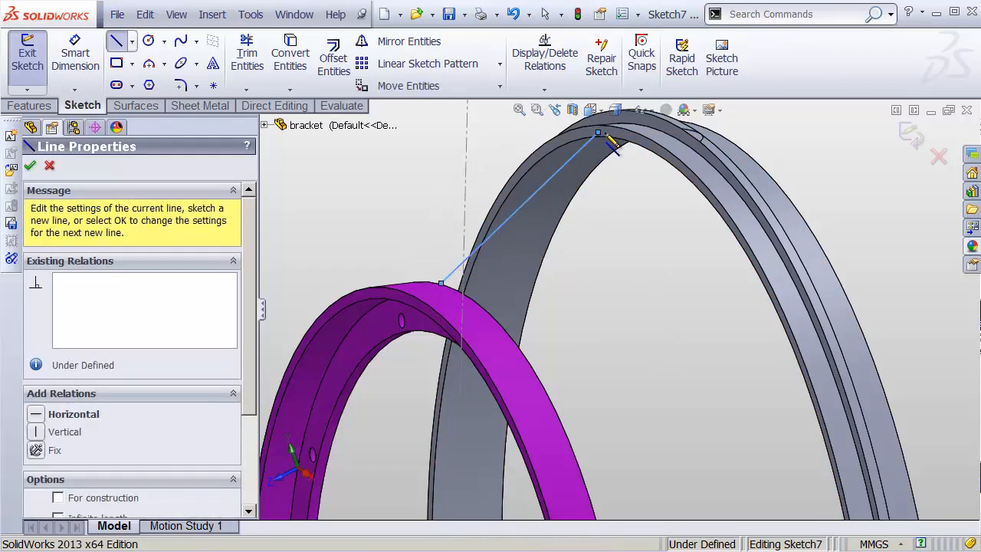
click(686, 133)
click(678, 190)
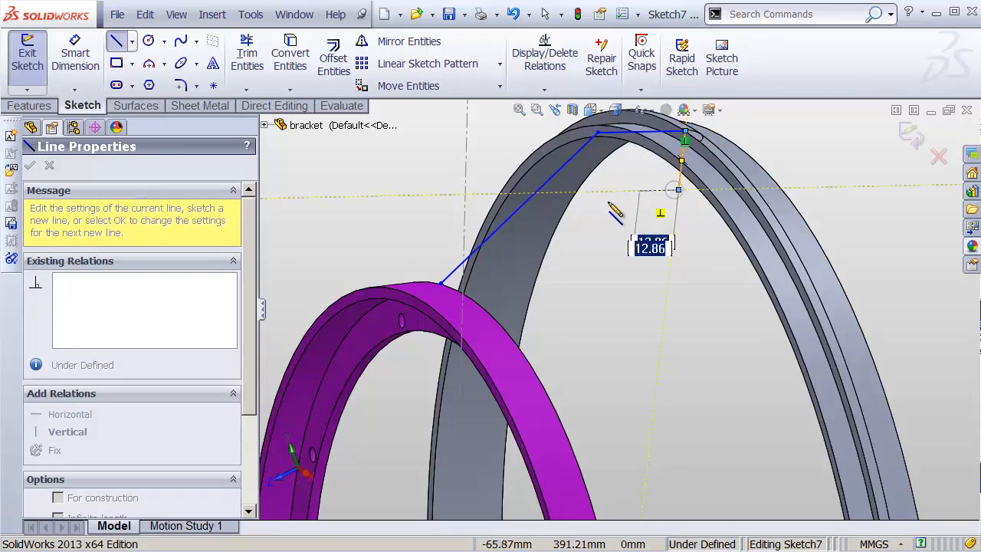
click(589, 207)
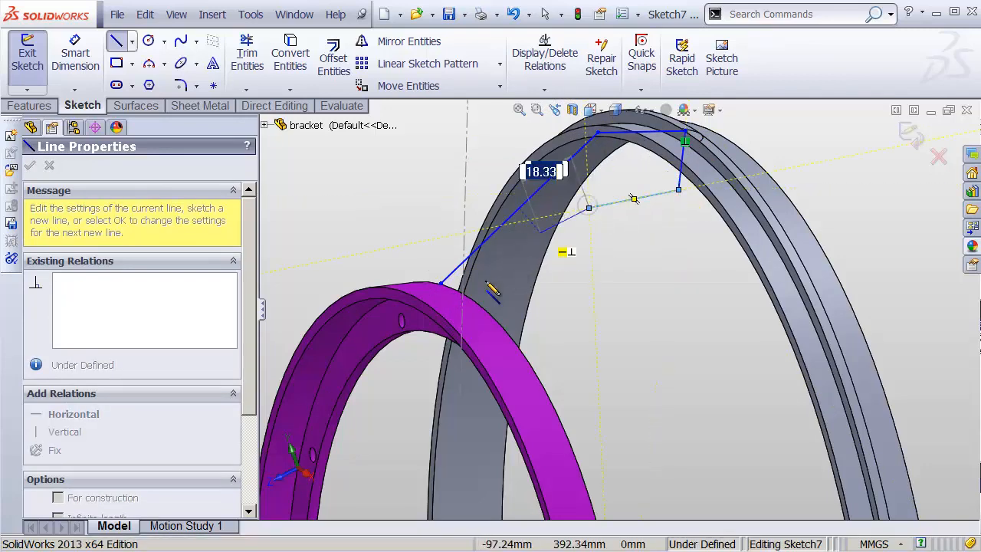
click(441, 328)
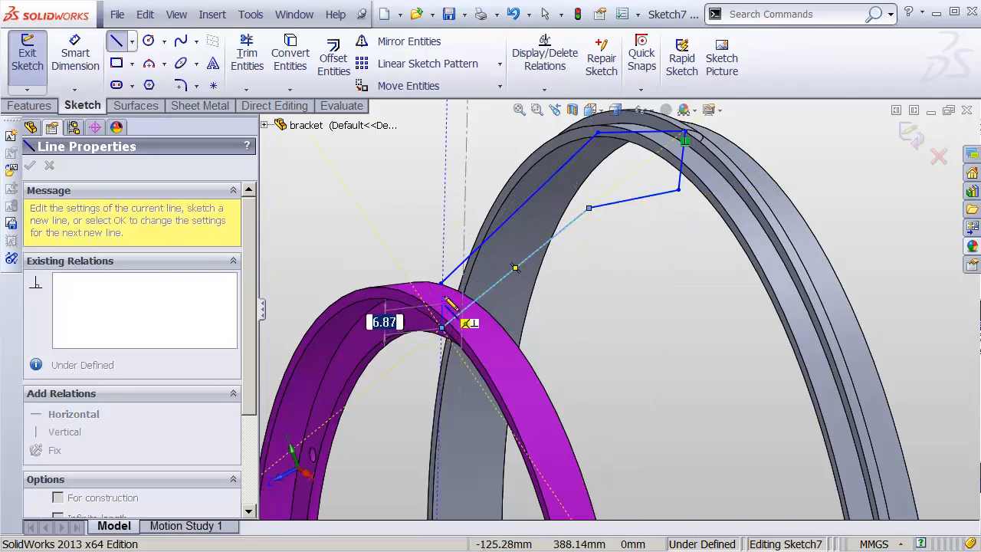
key(Escape)
Add a Pierce relation between the profile's upper corner at the purple ring and the ring's outer circular edge
shift+middle_drag(604, 228, 605, 192)
ctrl+middle_drag(608, 250, 769, 311)
mouse_move(706, 285)
middle_down()
mouse_move(576, 355)
mouse_move(451, 401)
mouse_move(425, 384)
mouse_move(399, 390)
mouse_move(429, 378)
mouse_move(437, 329)
mouse_move(412, 358)
mouse_move(450, 333)
mouse_move(460, 351)
mouse_move(470, 317)
mouse_move(448, 237)
middle_up()
click(446, 238)
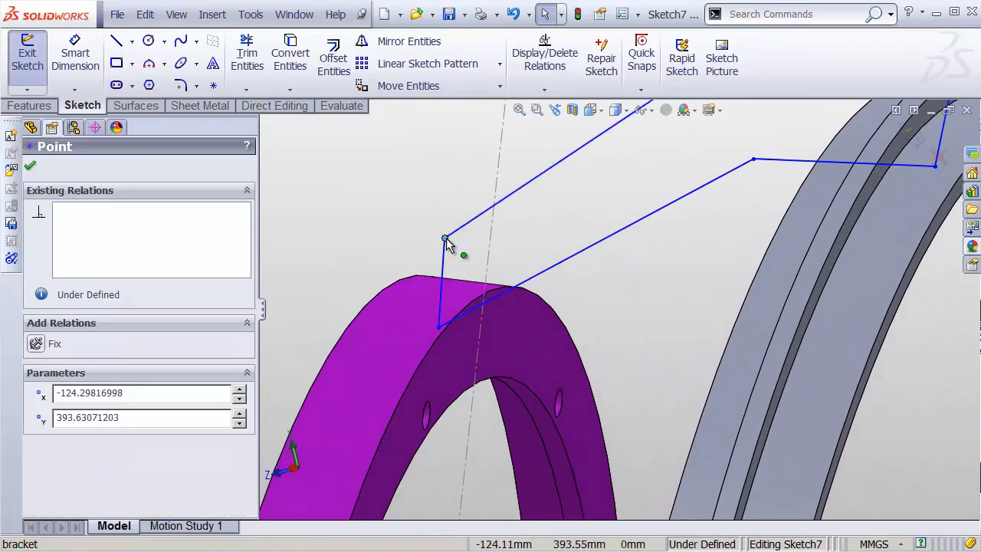
ctrl+click(493, 296)
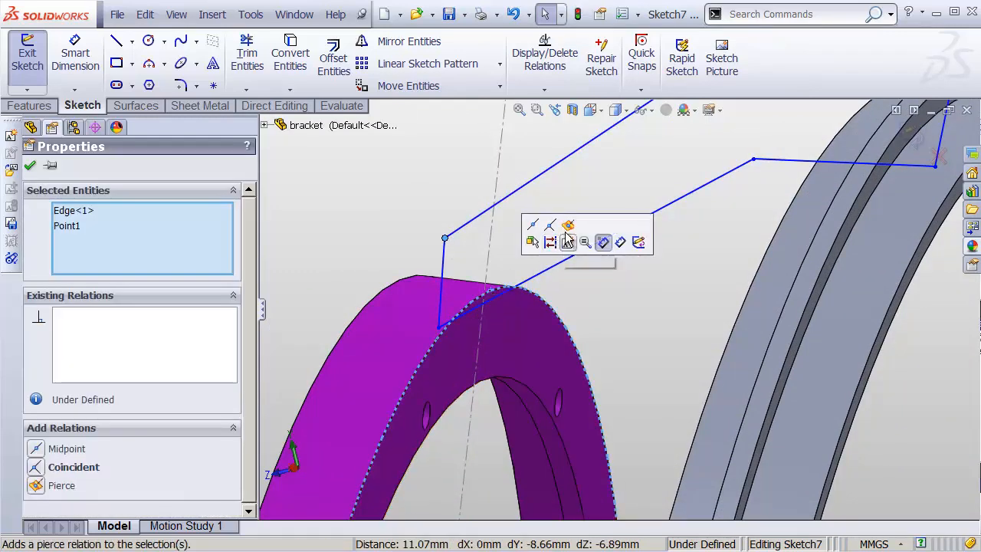
click(568, 225)
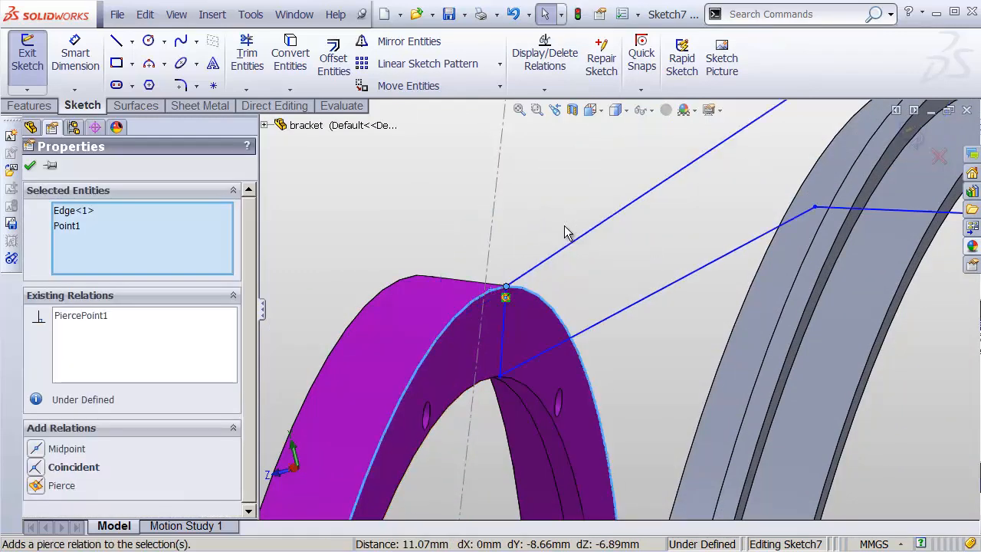
click(519, 259)
Add a Pierce relation between the profile's lower corner at the purple ring and the ring's inner circular edge
middle_drag(549, 388, 489, 365)
click(486, 361)
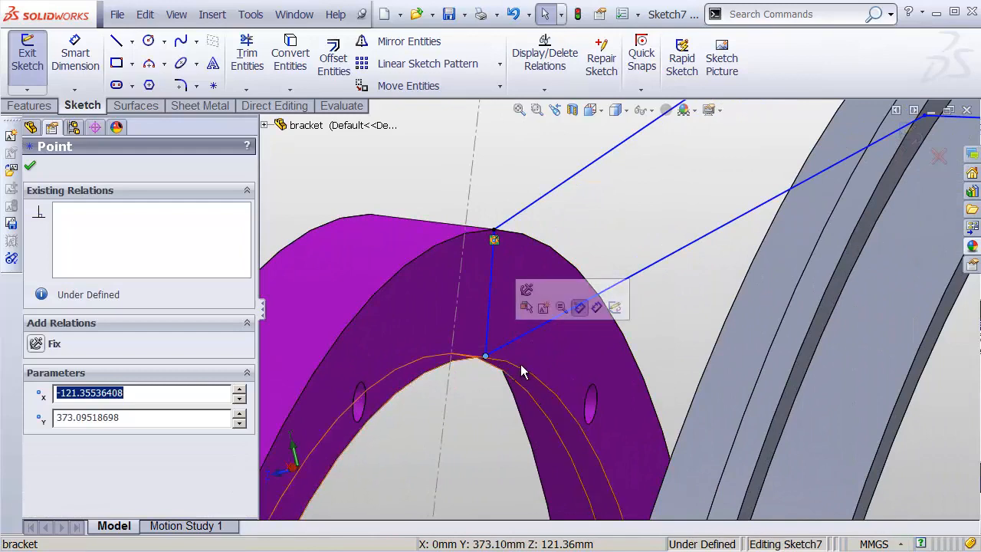
ctrl+click(507, 381)
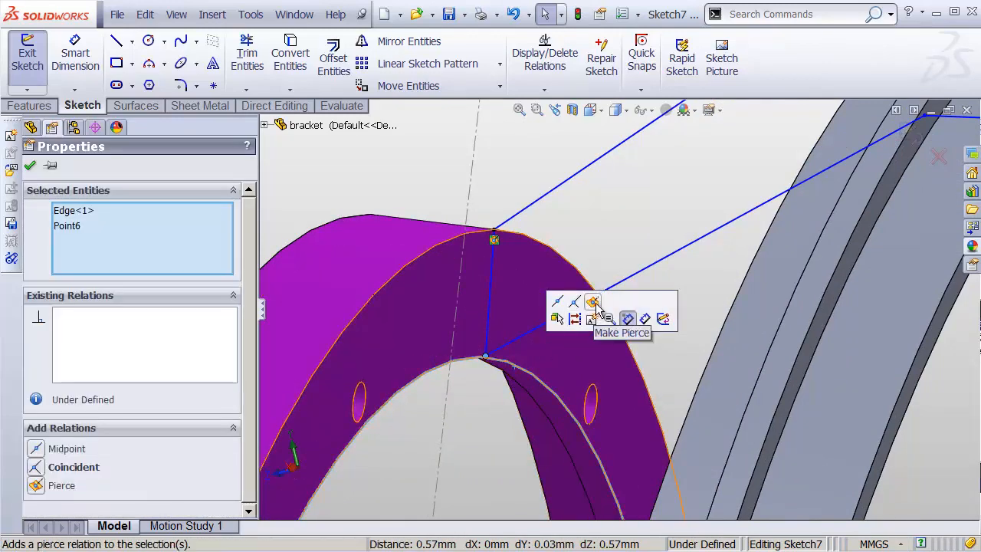
click(622, 316)
click(588, 213)
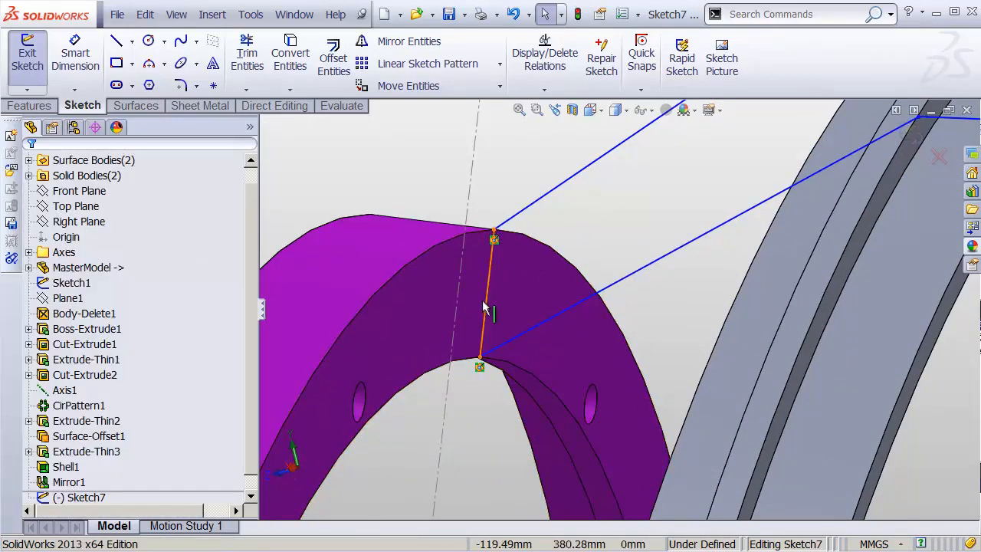
Move the profile's upper corner near the grey ring to just beyond the ring's front inner edge
shift+middle_drag(544, 281, 690, 184)
ctrl+middle_drag(637, 269, 437, 460)
shift+middle_drag(631, 267, 621, 176)
middle_click(569, 222)
middle_drag(570, 222, 565, 166)
mouse_move(418, 144)
mouse_down()
mouse_move(495, 193)
mouse_move(526, 196)
mouse_up()
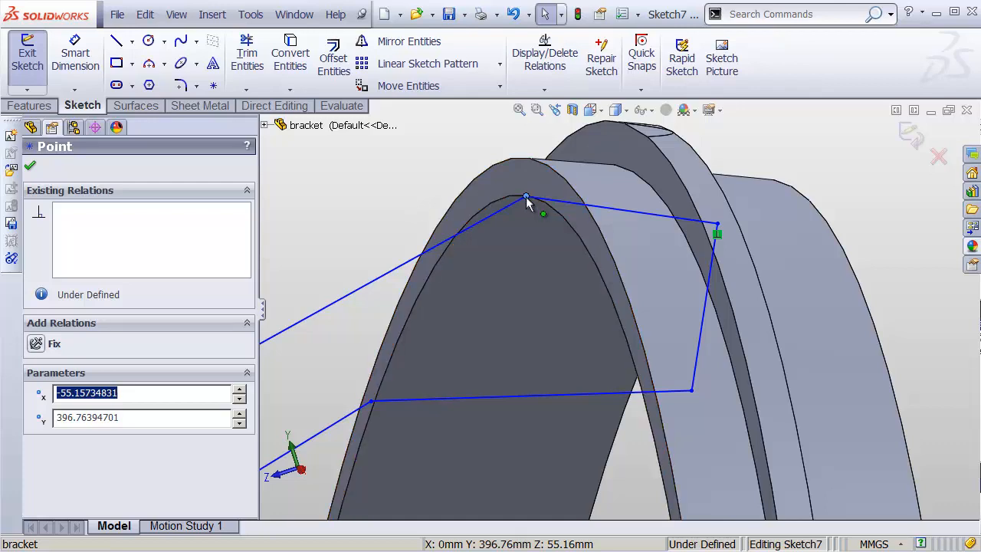
drag(526, 199, 547, 189)
key(Escape)
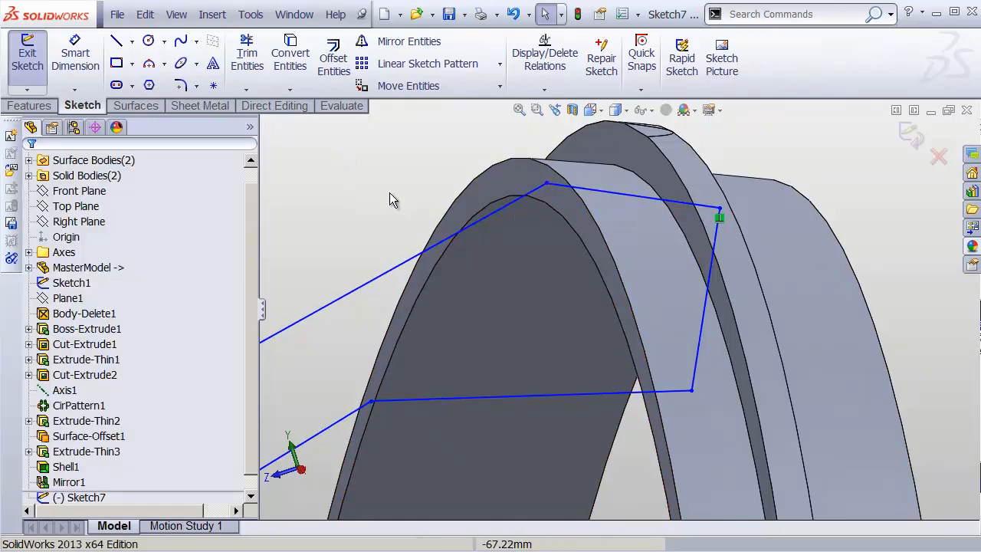
Place a sketch point on the upper sloping line and pierce it to the grey ring's front inner edge
key(s)
click(357, 217)
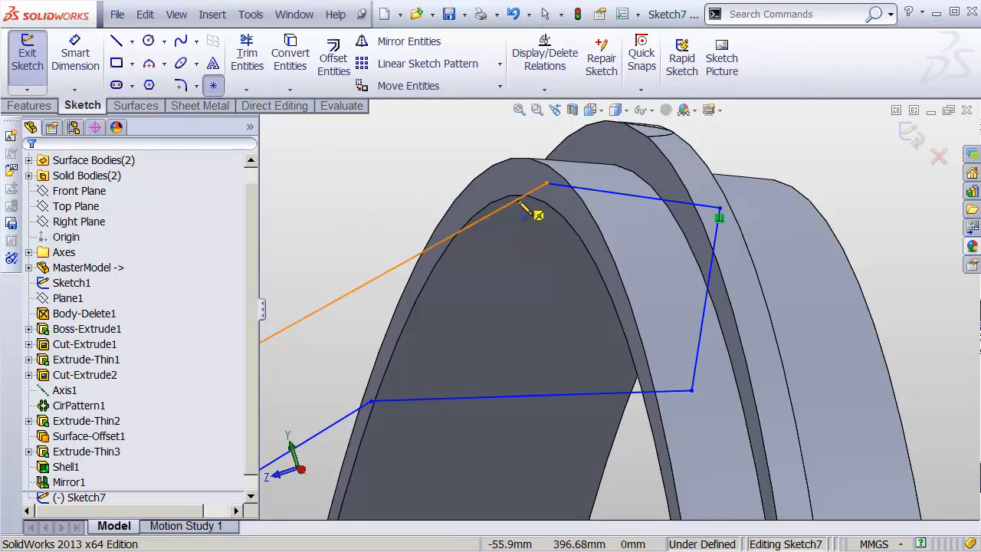
key(Escape)
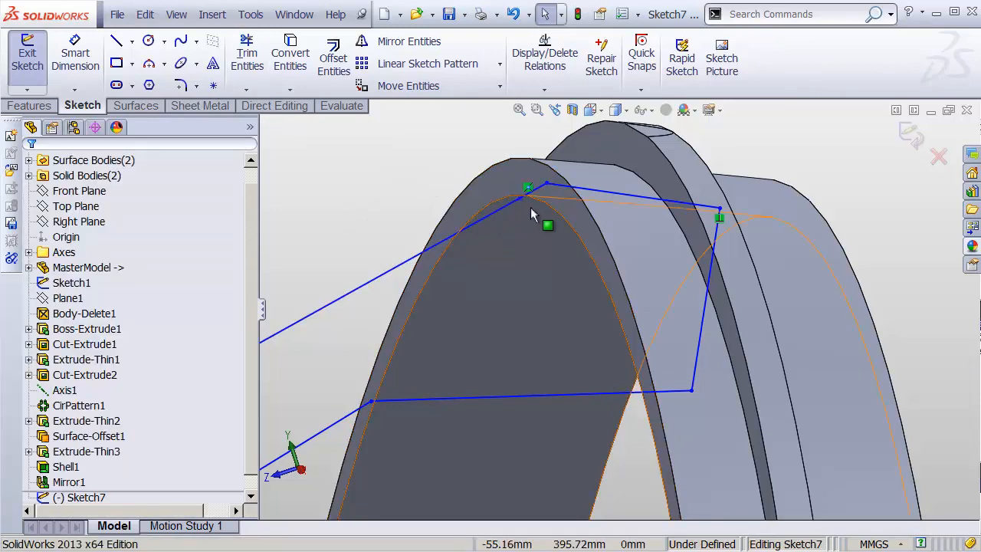
mouse_move(521, 203)
mouse_down()
mouse_move(499, 243)
mouse_move(510, 186)
mouse_move(521, 243)
mouse_move(531, 209)
mouse_move(534, 217)
mouse_up()
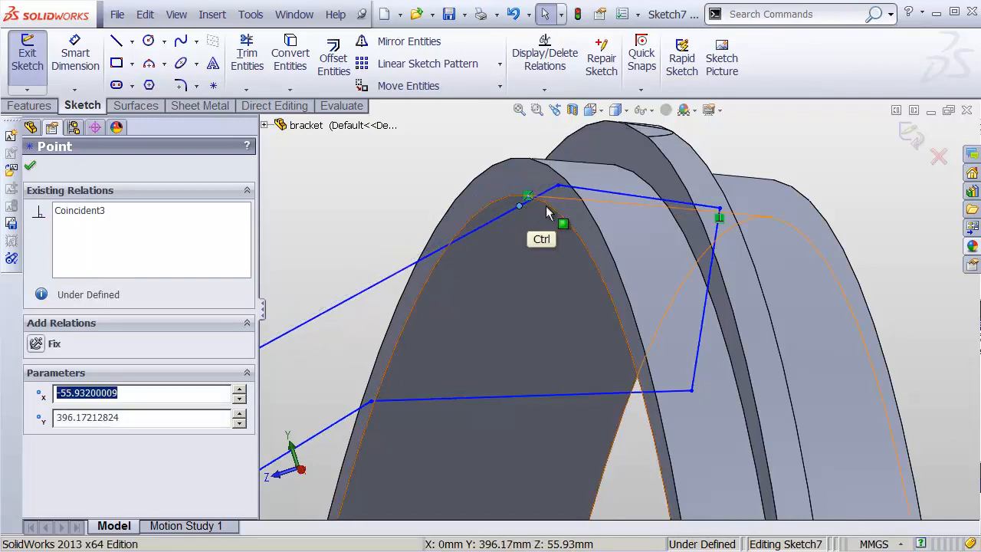
ctrl+click(547, 214)
click(618, 146)
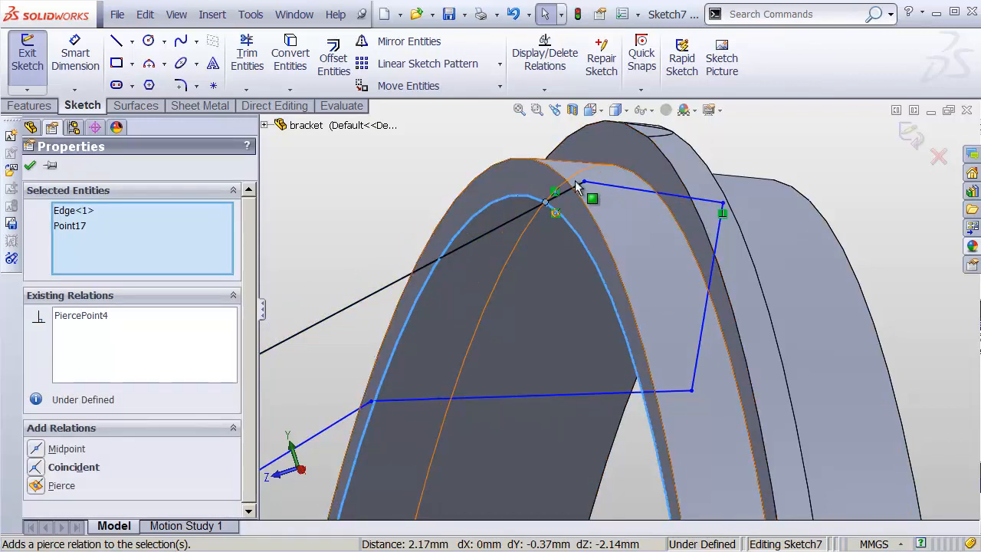
Reposition the two end corners of the profile's short top line at the grey ring
middle_drag(551, 231, 521, 160)
mouse_move(519, 161)
mouse_down()
mouse_move(485, 184)
mouse_move(497, 176)
mouse_up()
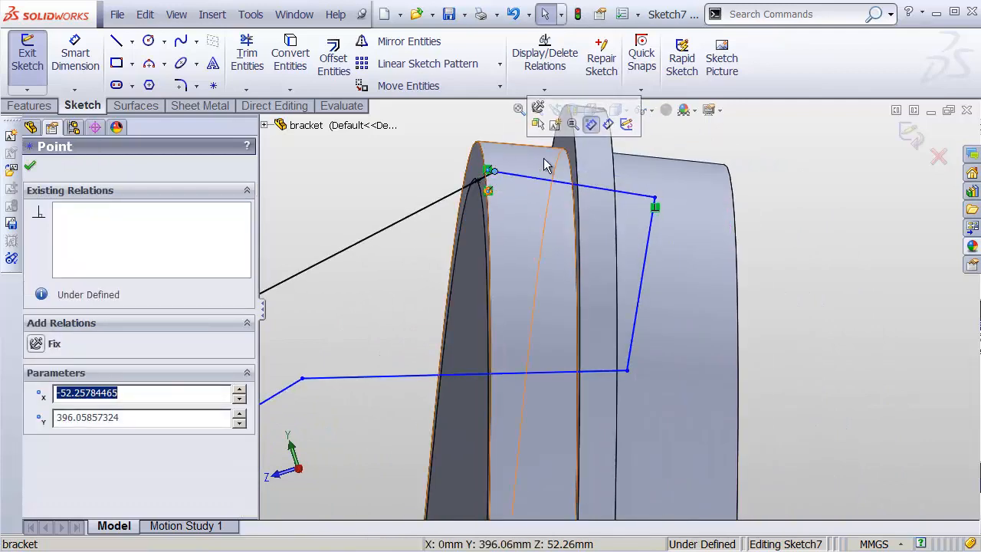
mouse_move(590, 178)
middle_down()
mouse_move(565, 219)
mouse_move(580, 219)
mouse_move(564, 233)
mouse_move(596, 213)
mouse_move(565, 171)
mouse_move(610, 188)
mouse_move(558, 183)
middle_up()
mouse_move(558, 182)
ctrl+middle_down()
mouse_move(541, 194)
mouse_move(506, 184)
ctrl+middle_up()
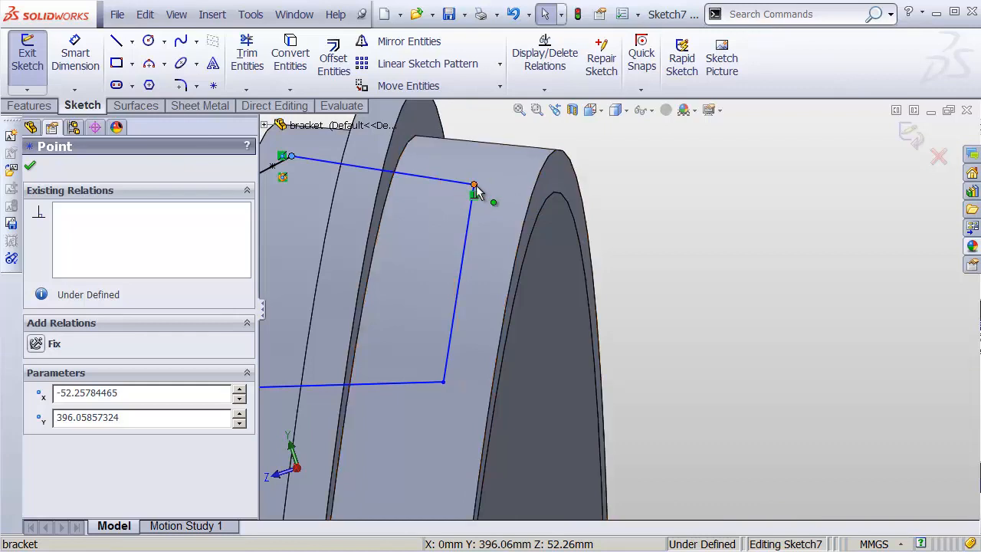
drag(475, 185, 491, 204)
Place a sketch point beside the grey ring and pierce it to the ring's far inner edge
click(216, 85)
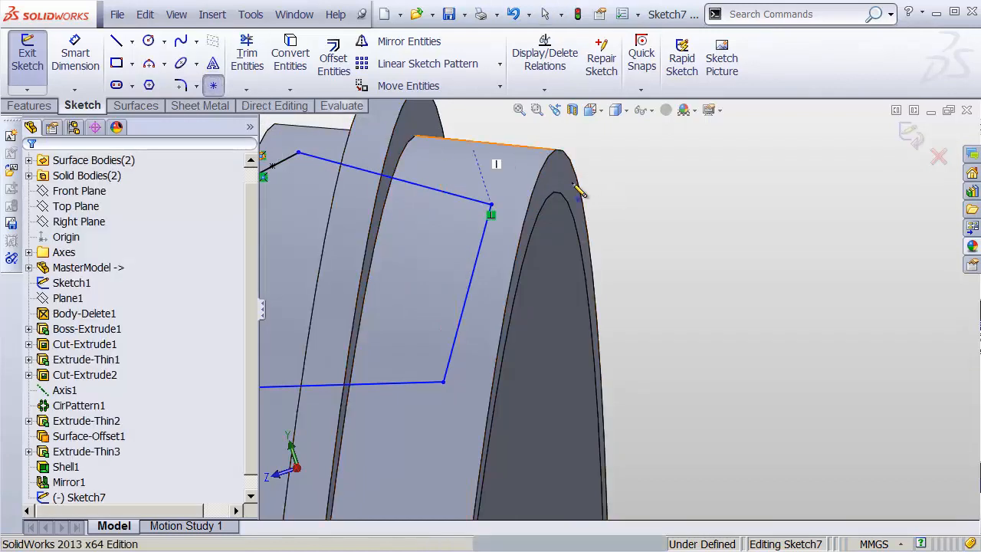
click(629, 211)
key(Escape)
click(629, 210)
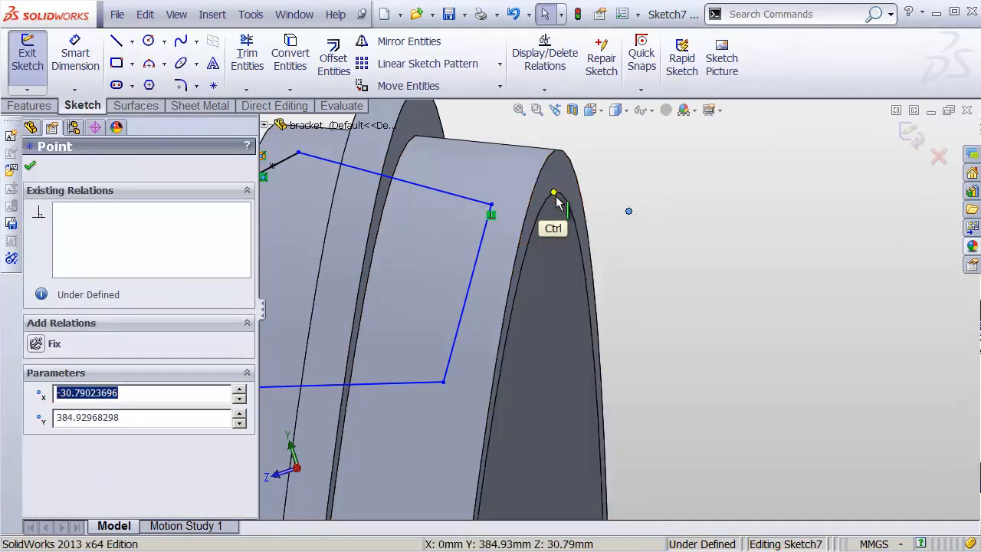
ctrl+click(546, 198)
click(638, 129)
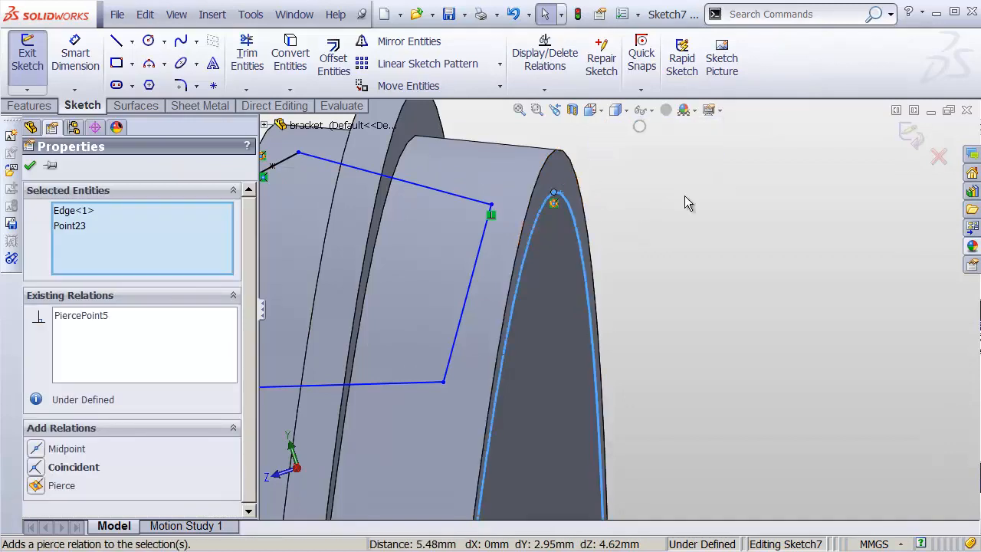
click(685, 201)
Make the profile's end line coincident with the far pierced point and move its upper corner above that point
click(483, 243)
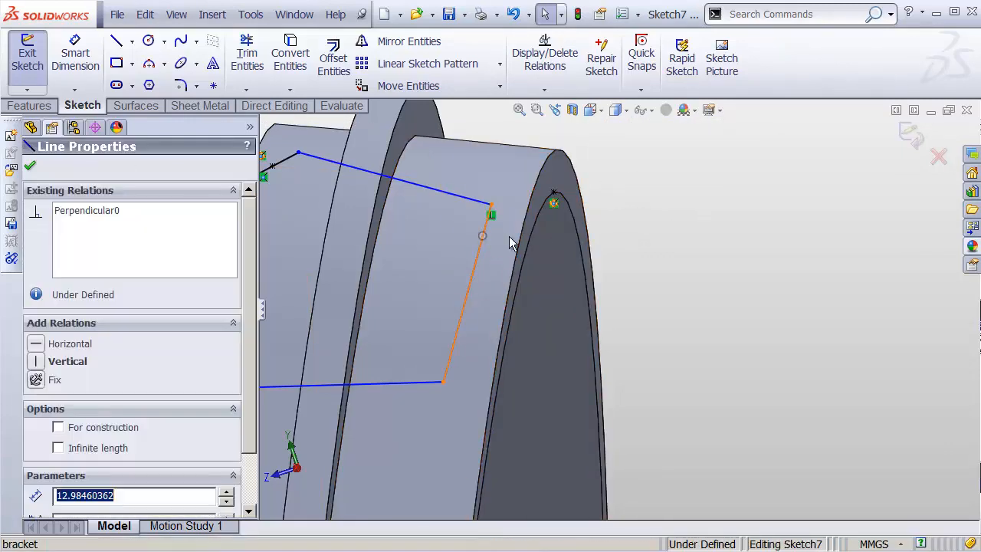
ctrl+click(554, 195)
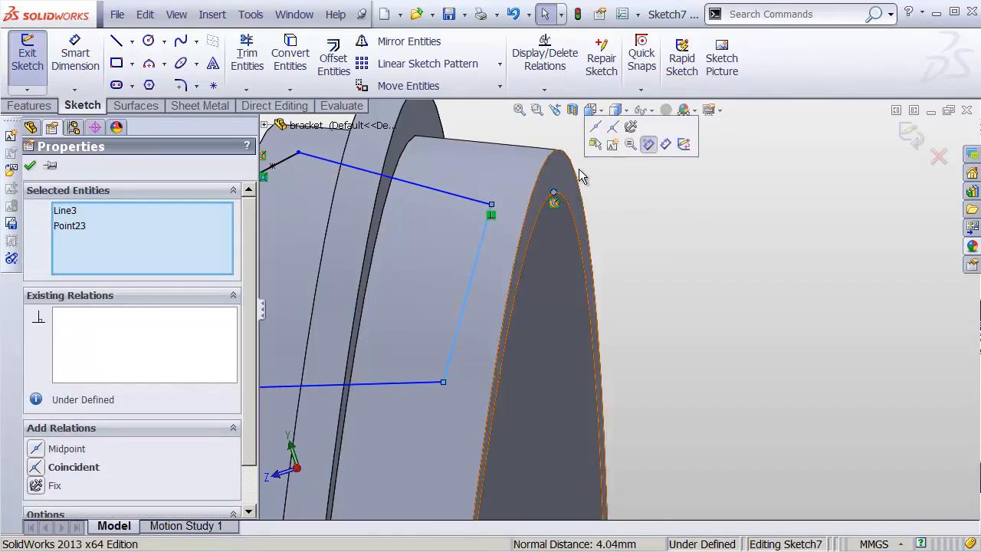
click(614, 129)
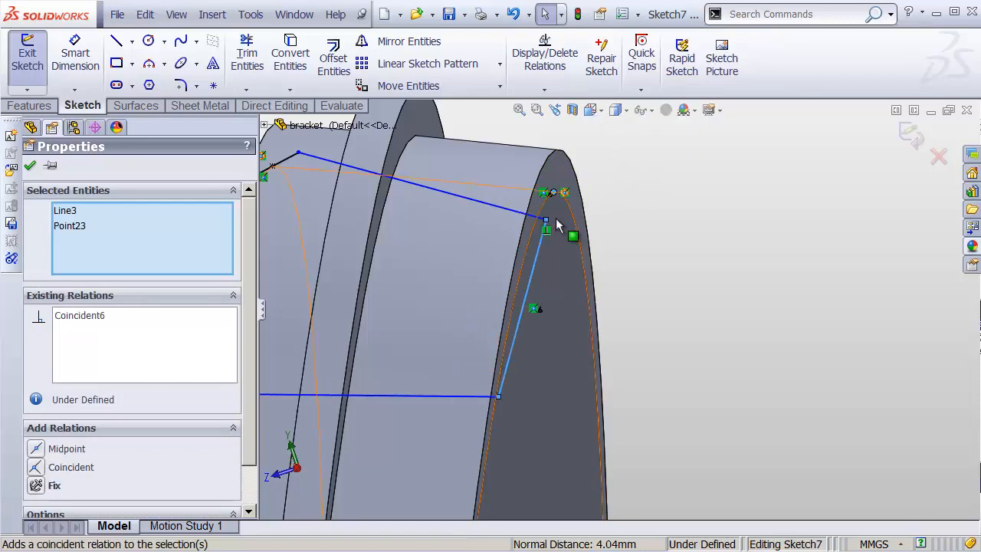
mouse_move(547, 222)
mouse_down()
mouse_move(563, 191)
mouse_move(554, 192)
mouse_move(557, 174)
mouse_up()
click(629, 174)
Draw a centerline connecting the two pierced points on the grey ring's inner edges
shift+middle_drag(537, 192, 695, 225)
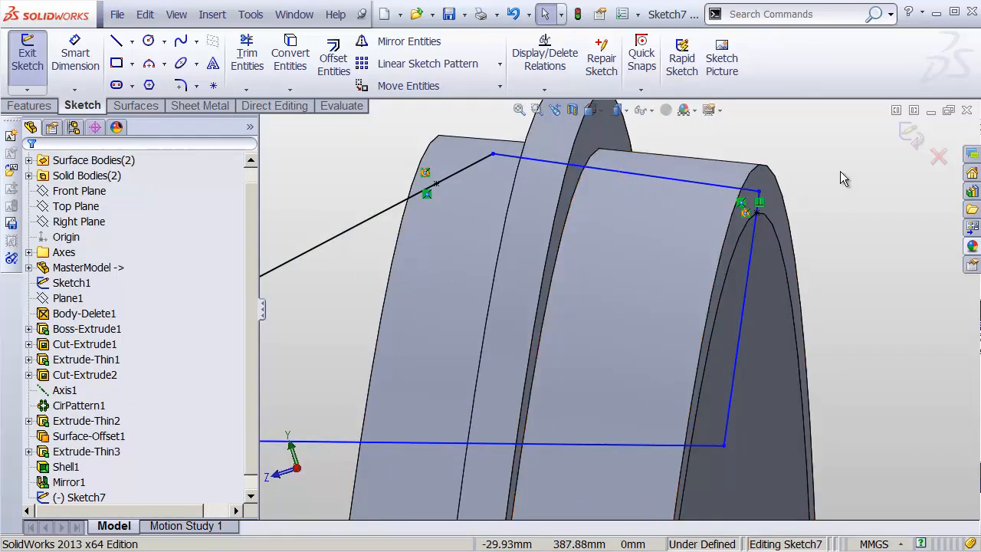
key(s)
click(892, 204)
click(912, 242)
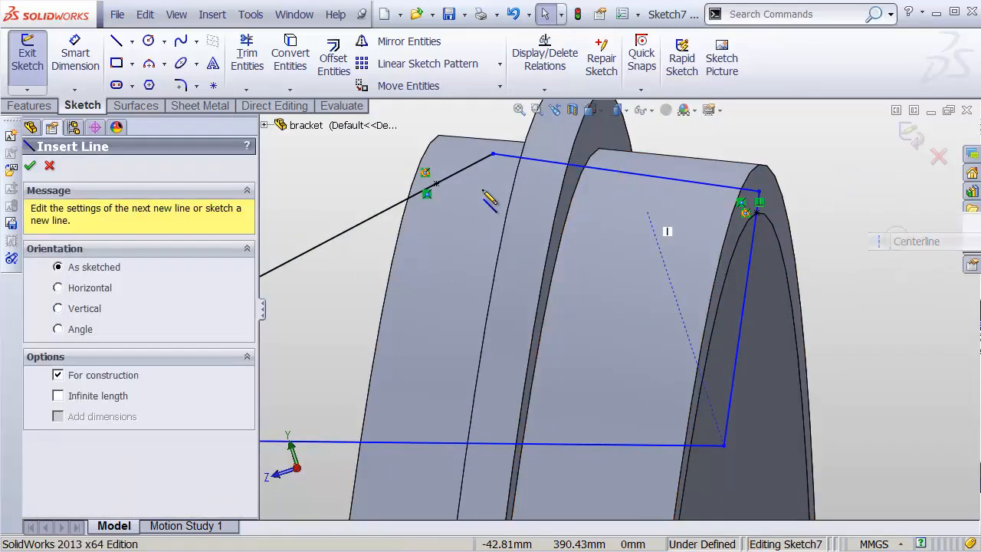
click(436, 184)
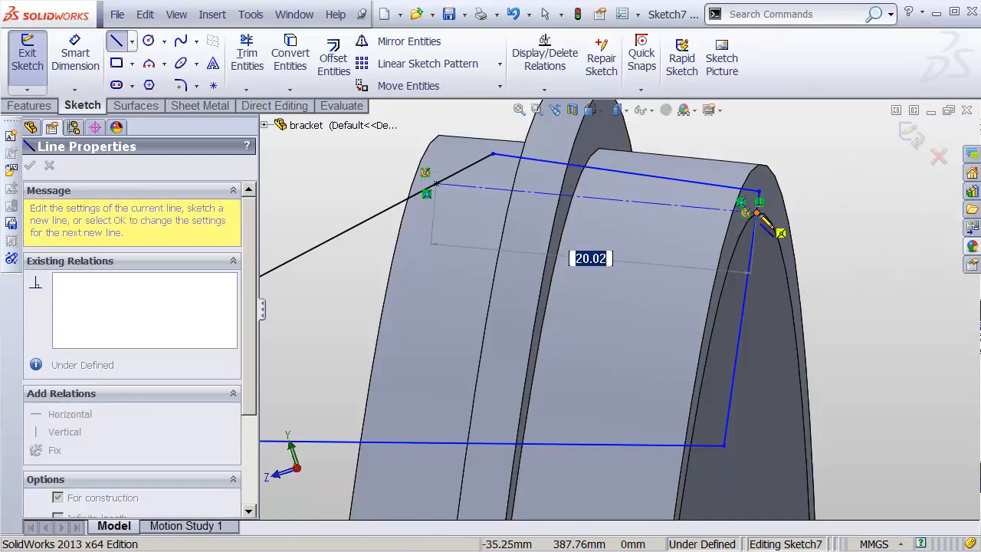
click(766, 212)
key(Escape)
Make the profile's short top line parallel to the centerline and move it closer to the centerline
click(627, 200)
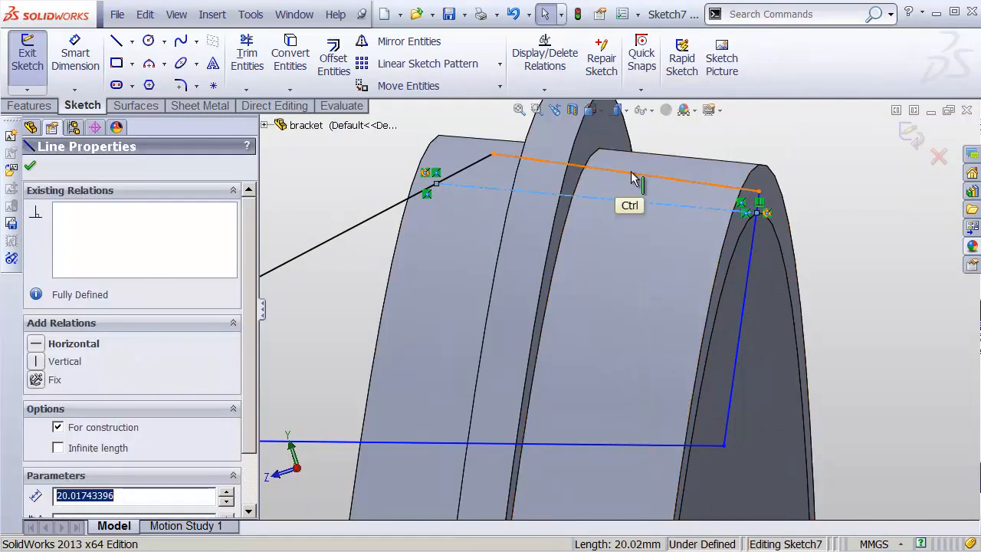
ctrl+click(636, 174)
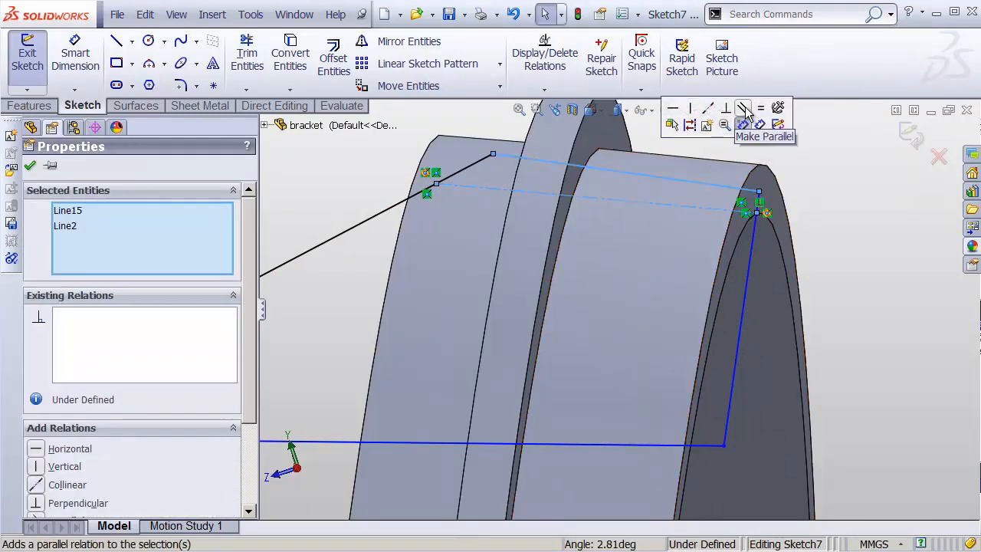
click(745, 109)
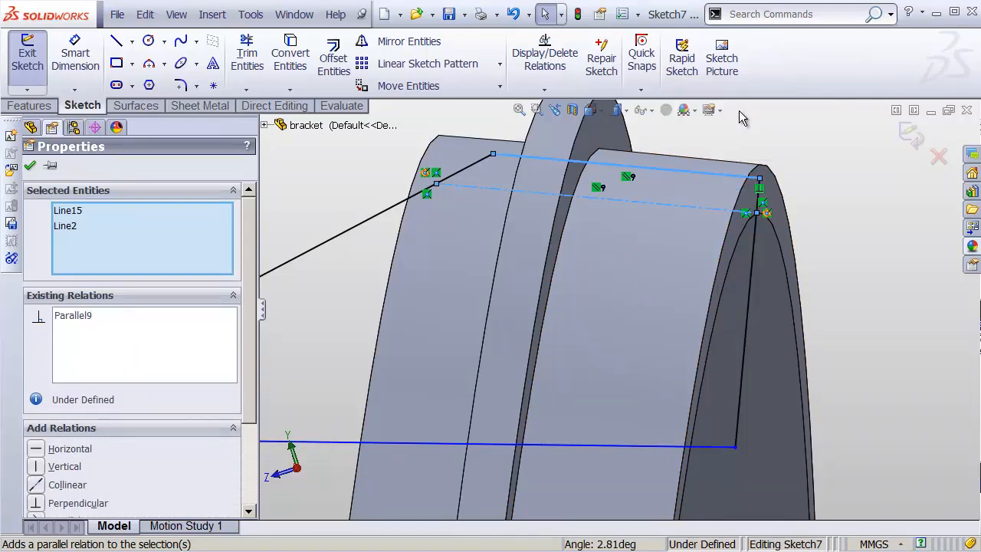
click(826, 203)
click(664, 191)
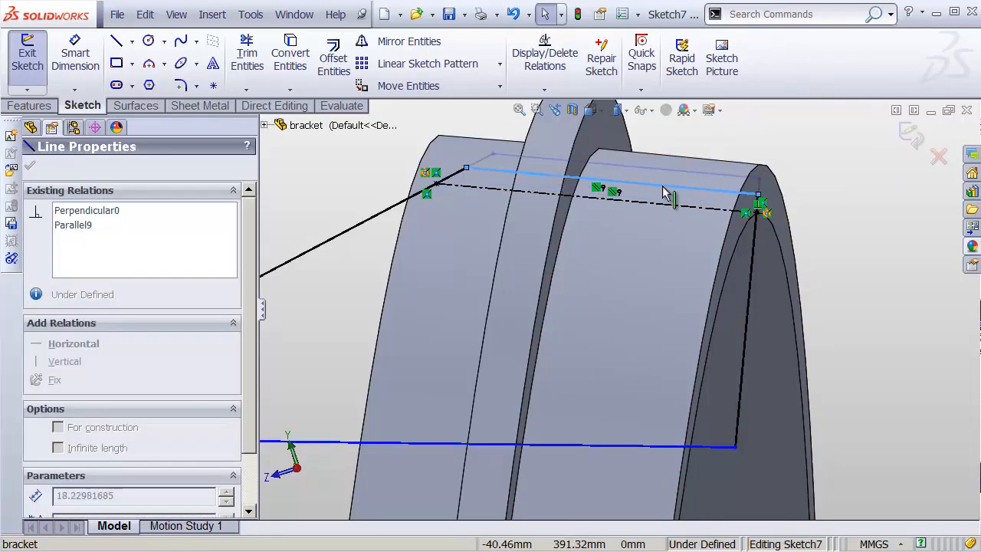
Dimension the distance between the centerline and the profile's short top line at 1 mm
key(s)
click(524, 232)
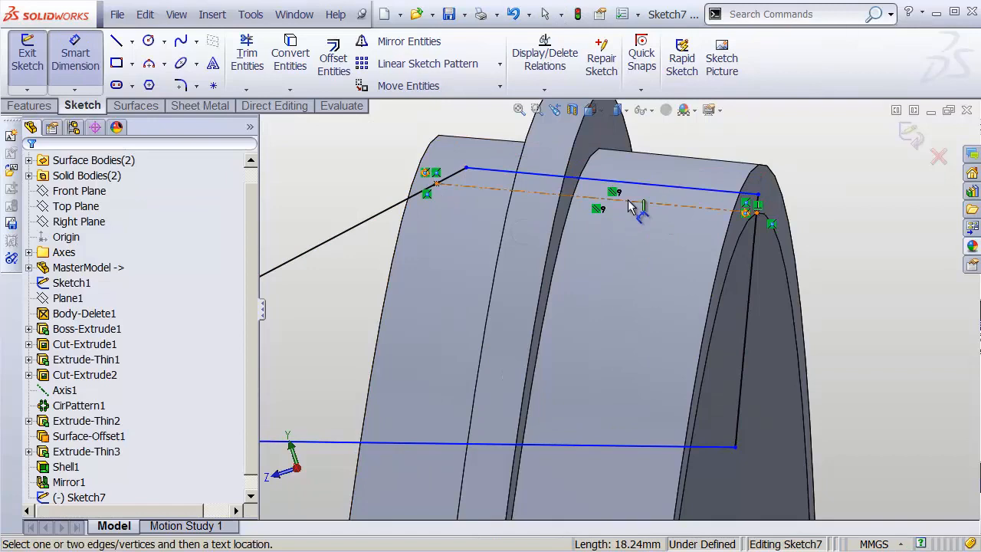
click(629, 205)
click(641, 184)
click(341, 172)
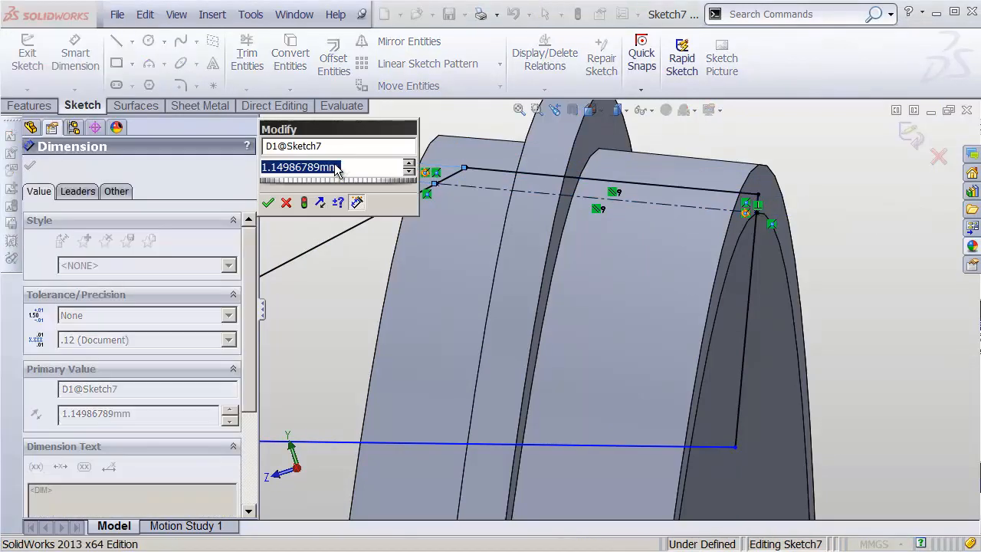
text(1)
key(Return)
shift+middle_drag(619, 268, 542, 268)
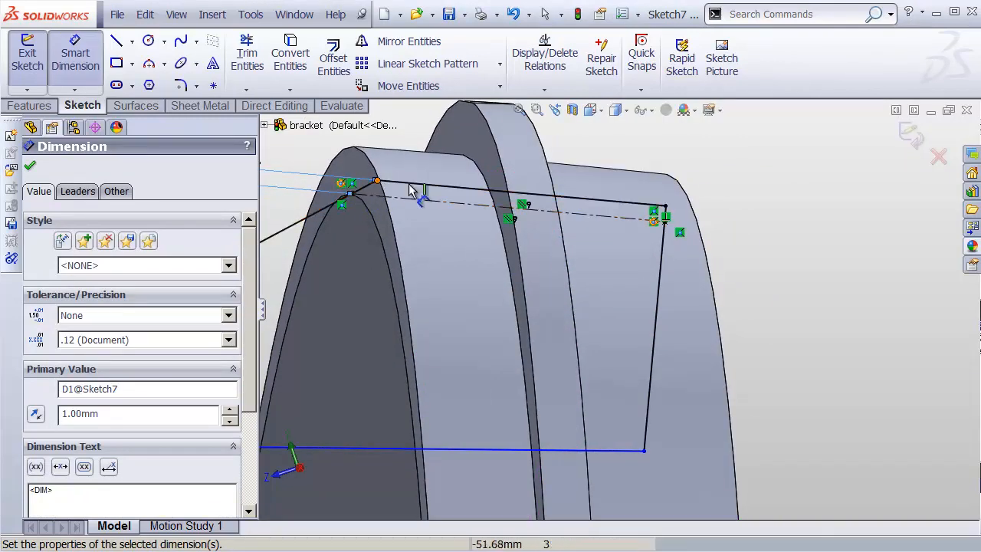
mouse_move(648, 212)
middle_down()
mouse_move(590, 284)
mouse_move(685, 285)
mouse_move(576, 204)
mouse_move(587, 207)
mouse_move(499, 268)
mouse_move(521, 267)
mouse_move(557, 202)
mouse_move(570, 227)
middle_up()
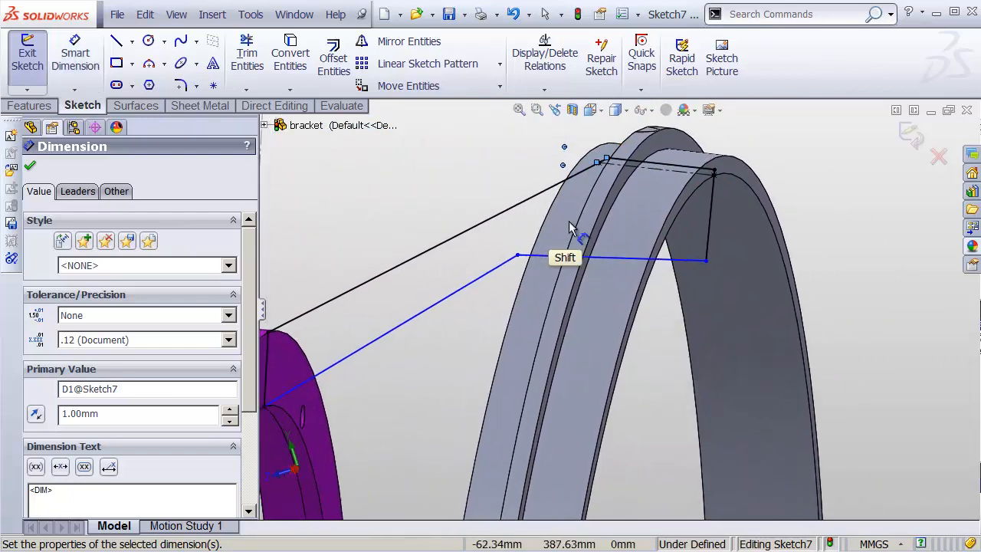
key(Escape)
Make the profile's short lower line parallel to the centerline and reposition its corner nearer the purple ring
click(631, 258)
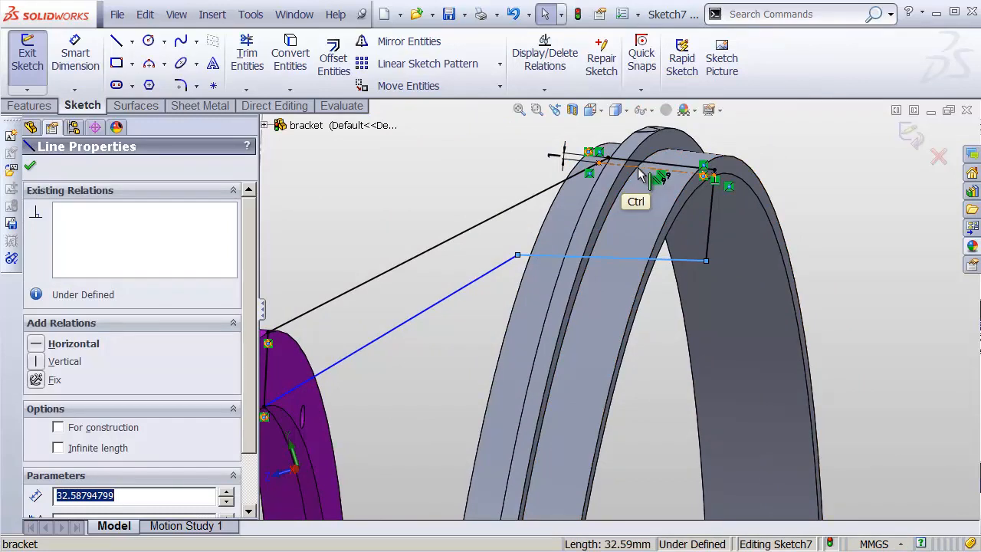
ctrl+click(640, 173)
click(755, 109)
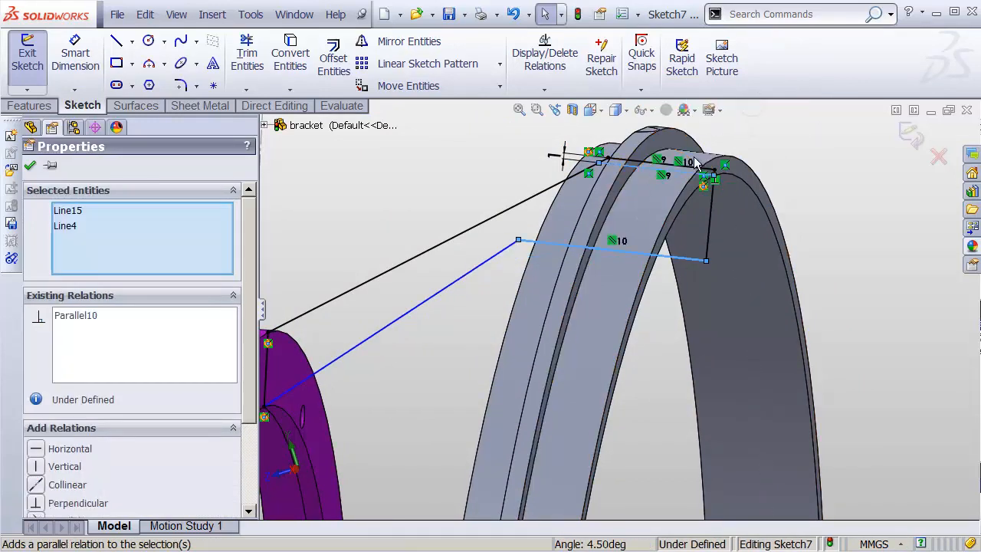
mouse_move(519, 241)
mouse_down()
mouse_move(595, 267)
mouse_move(594, 282)
mouse_up()
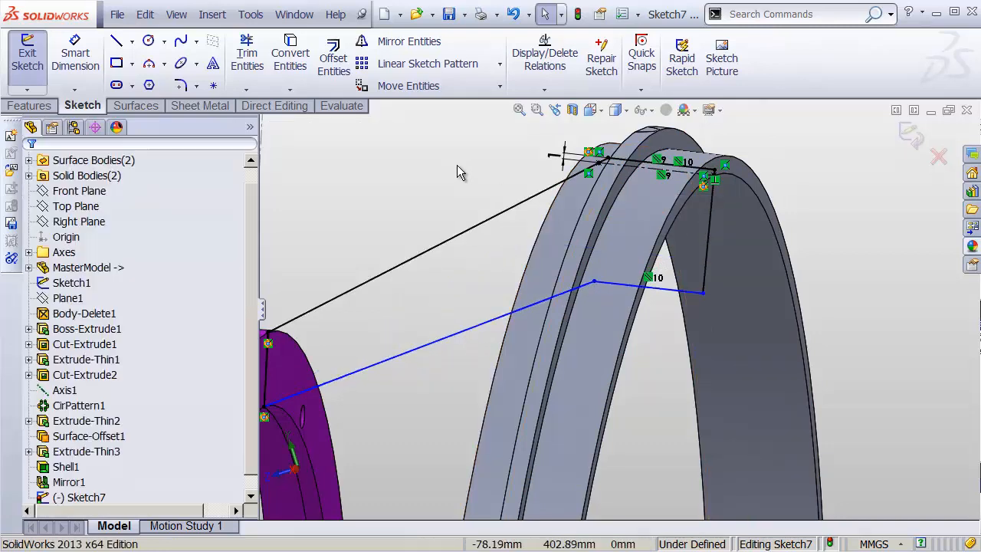
mouse_move(491, 251)
middle_down()
mouse_move(465, 263)
mouse_move(602, 240)
middle_up()
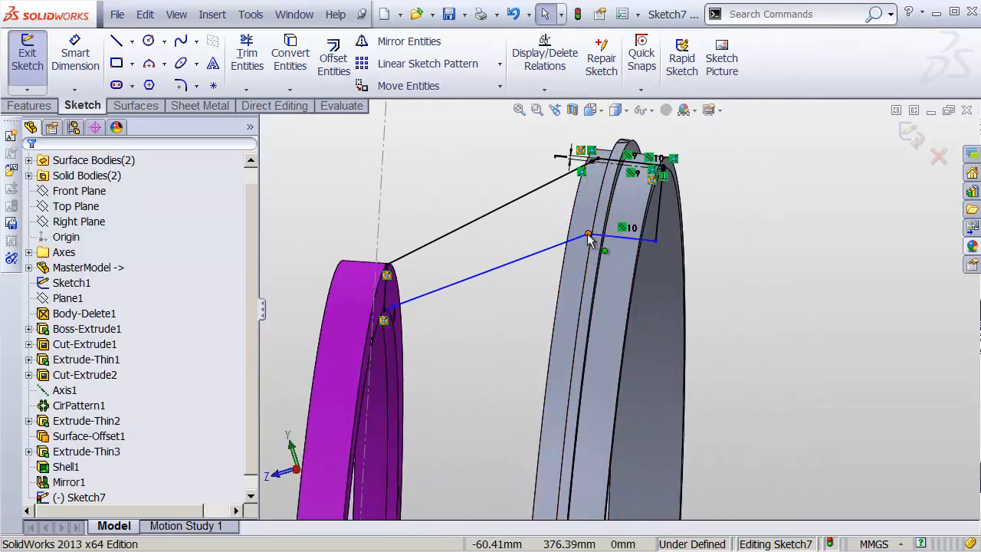
drag(588, 234, 590, 232)
Start a Revolved Boss/Base of the profile with the rings' shared central axis line as the axis of revolution
mouse_move(546, 273)
middle_down()
mouse_move(526, 263)
mouse_move(528, 302)
mouse_move(505, 180)
middle_up()
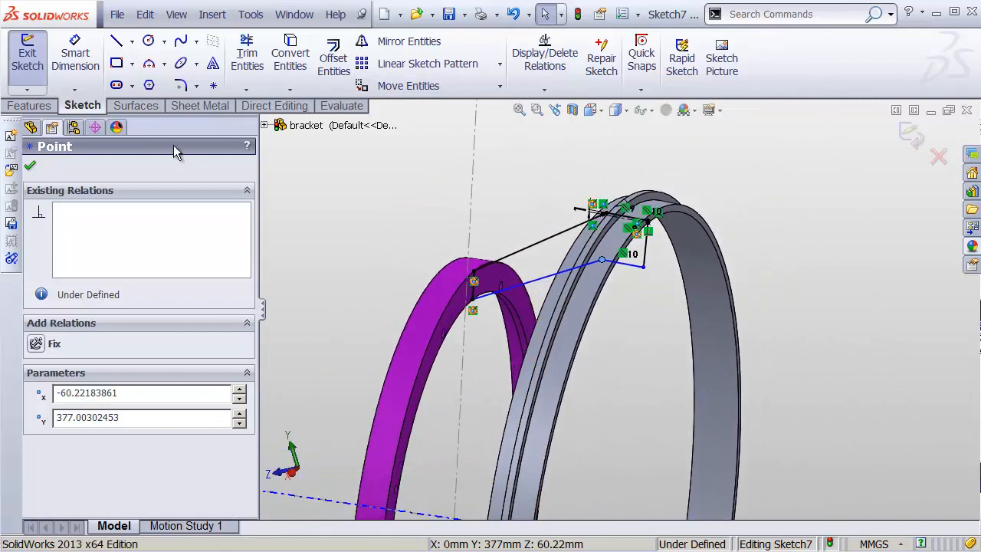
click(43, 108)
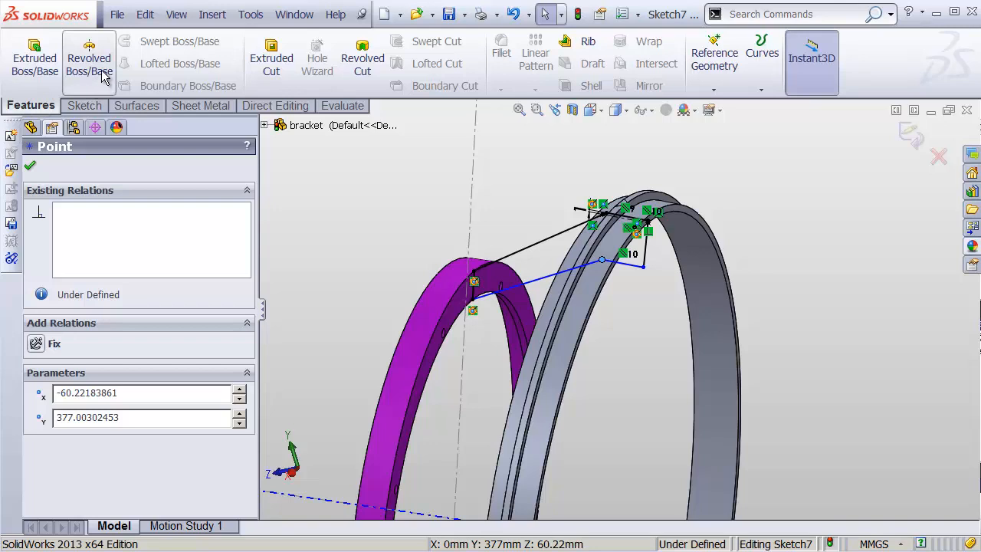
click(89, 64)
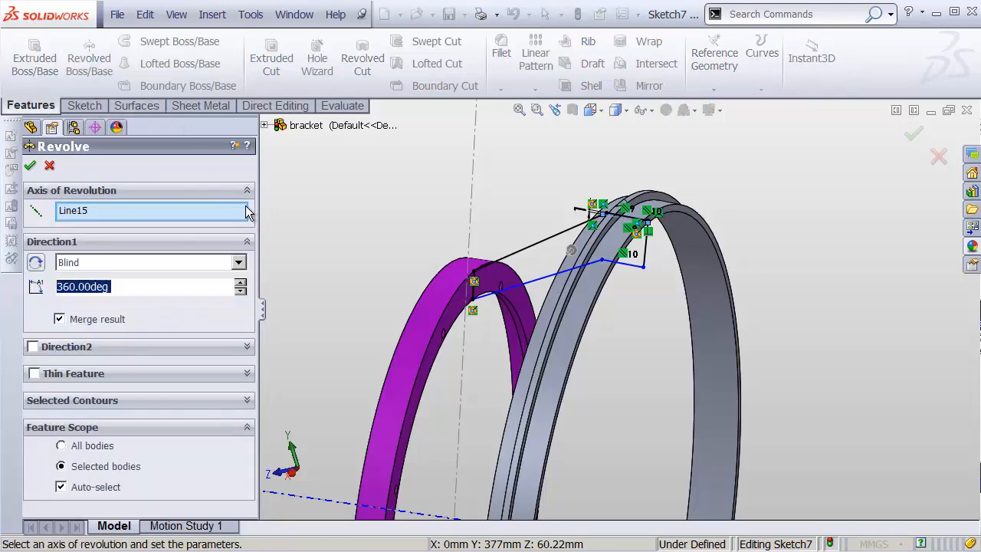
click(141, 210)
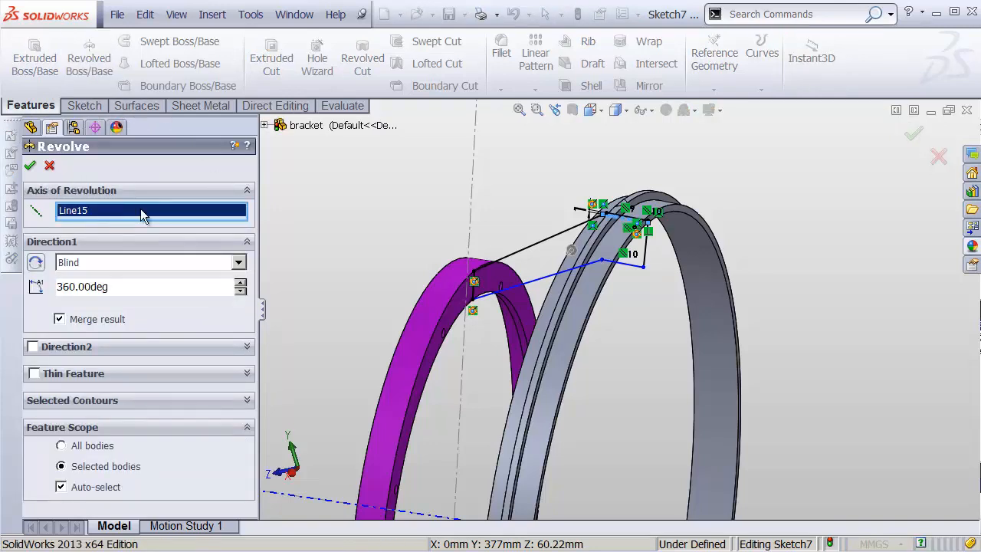
shift+middle_drag(491, 244, 410, 161)
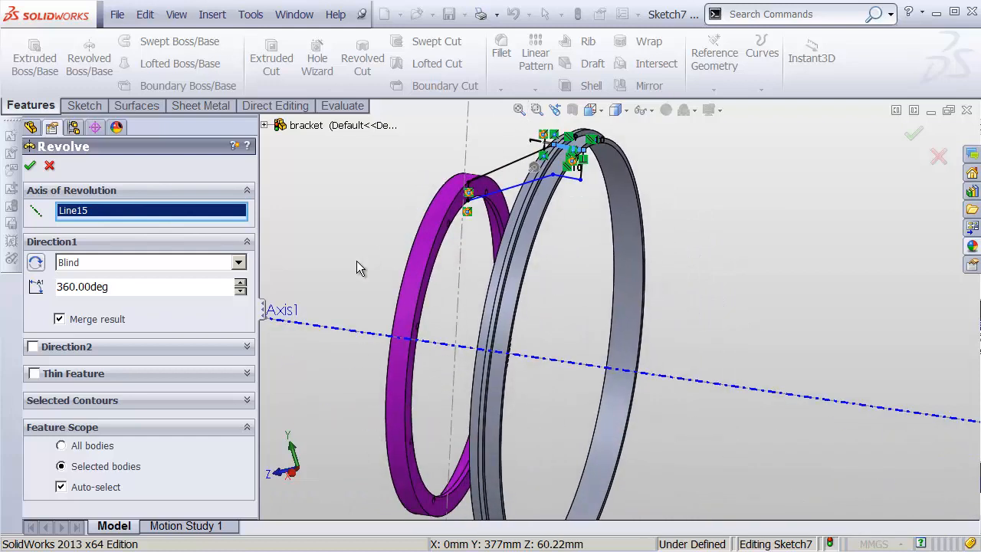
click(337, 331)
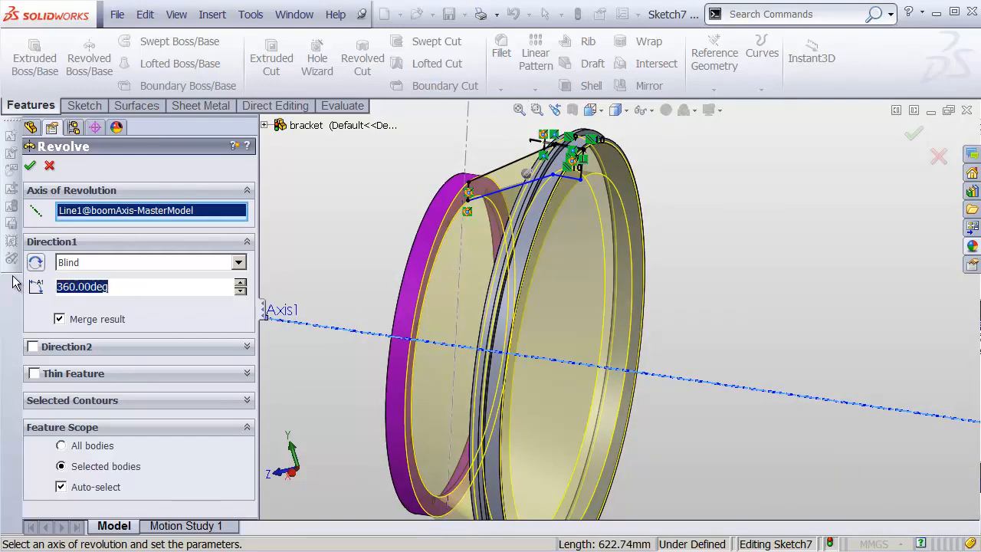
Set the revolve angle to 15 degrees and its end condition to Mid Plane
text(15)
key(Return)
mouse_move(587, 235)
middle_down()
mouse_move(578, 215)
mouse_move(521, 200)
middle_up()
mouse_move(521, 199)
ctrl+middle_down()
mouse_move(541, 256)
mouse_move(554, 256)
ctrl+middle_up()
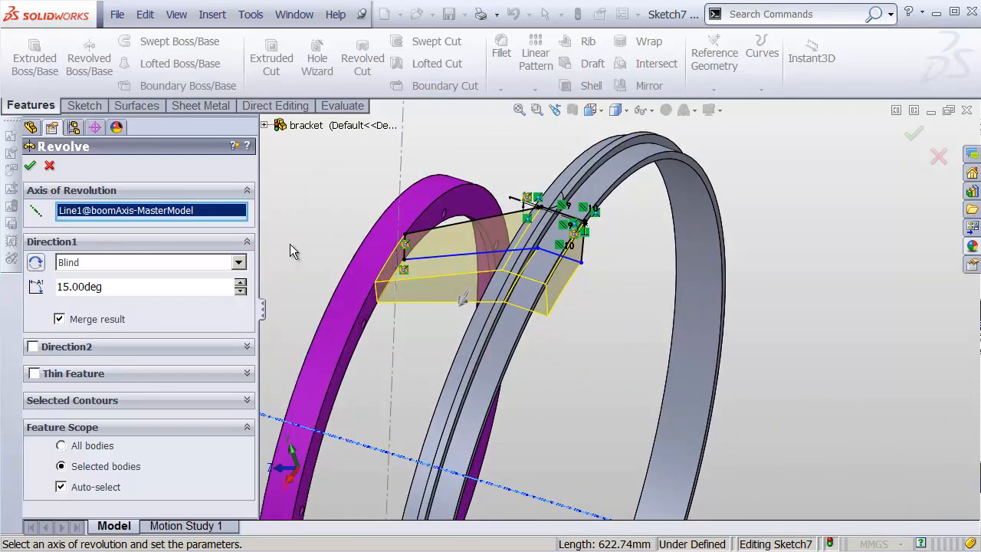
click(91, 263)
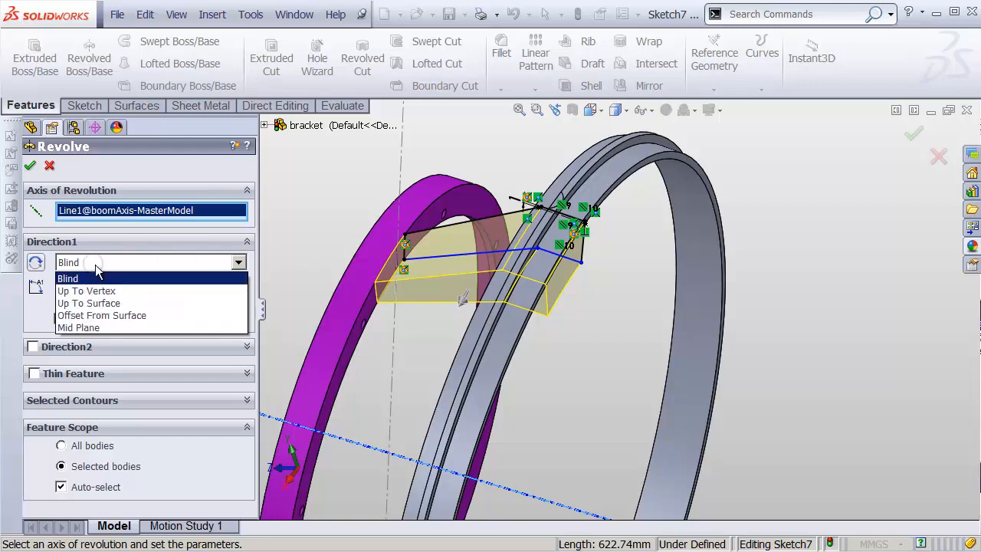
click(76, 328)
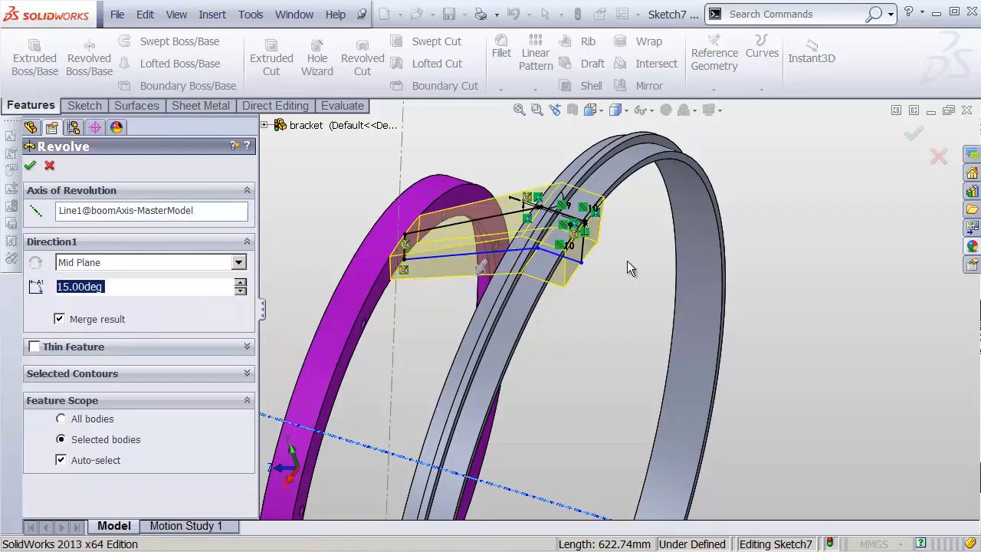
Set the revolve angle to 10 degrees, turn off merging with other bodies and complete the revolve
middle_drag(628, 267, 552, 184)
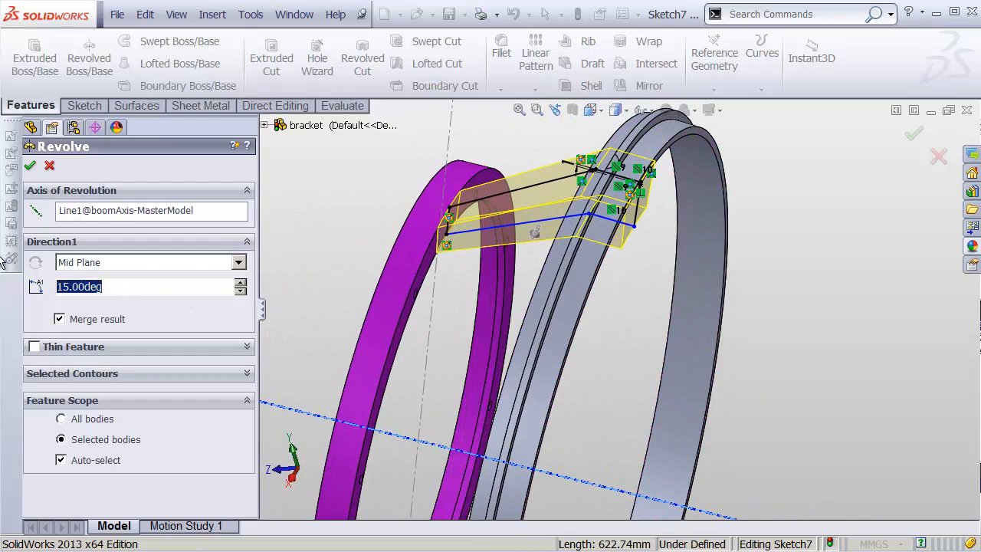
text(10)
key(Return)
middle_drag(633, 209, 610, 198)
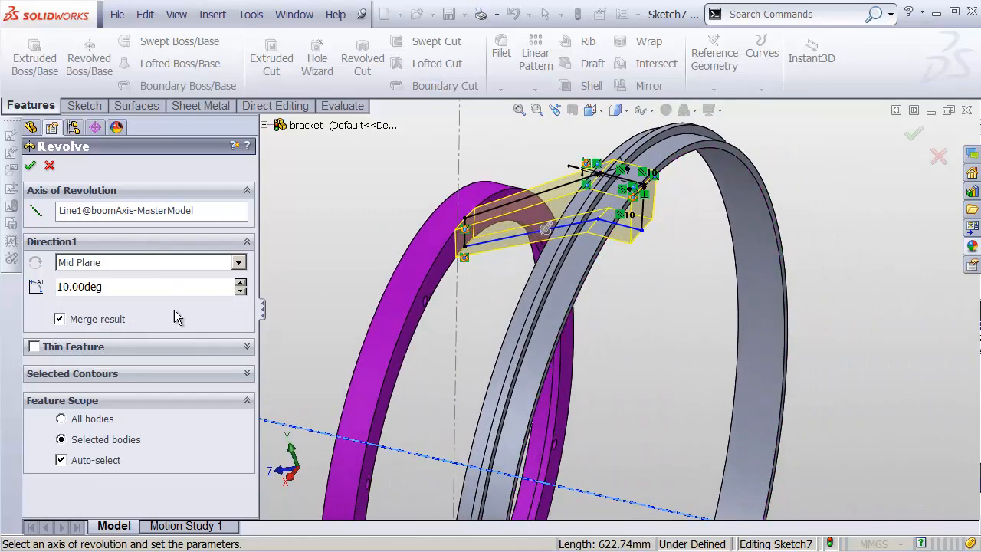
click(95, 322)
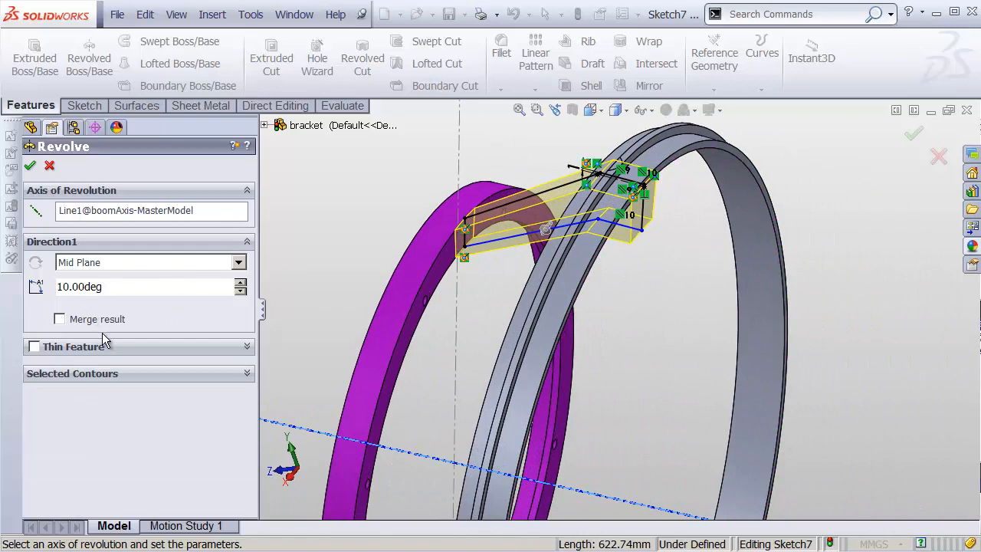
click(31, 166)
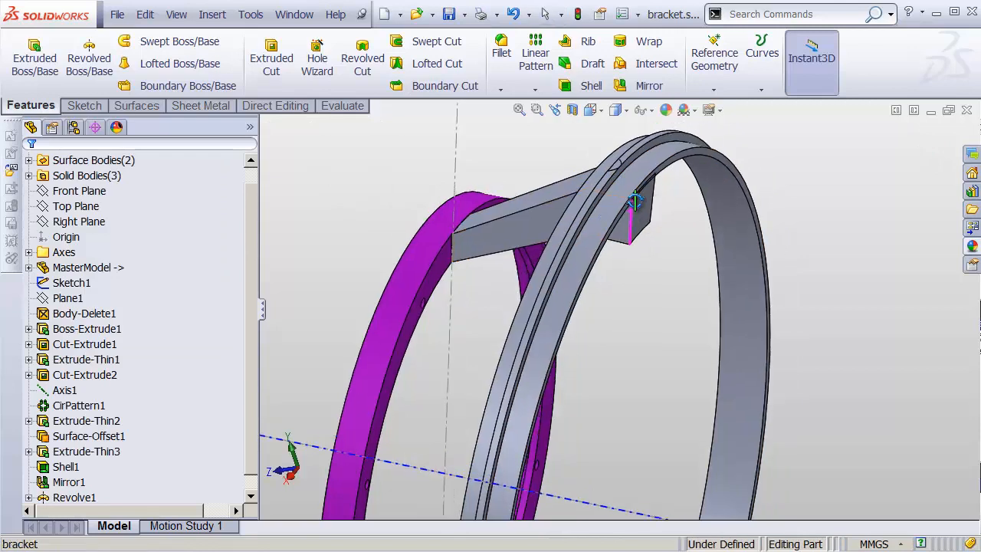
Compare the position of the bracket's end face with the grey ring's adjacent edge face
mouse_move(635, 201)
middle_down()
mouse_move(637, 164)
mouse_move(655, 191)
mouse_move(640, 196)
mouse_move(617, 134)
mouse_move(624, 267)
mouse_move(653, 201)
middle_up()
click(631, 218)
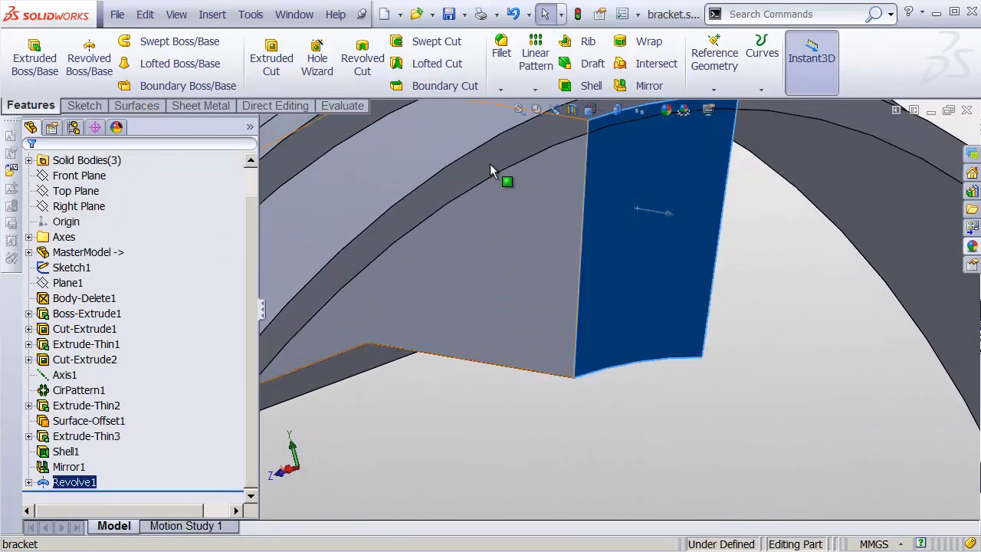
ctrl+click(484, 191)
shift+middle_drag(565, 232, 534, 261)
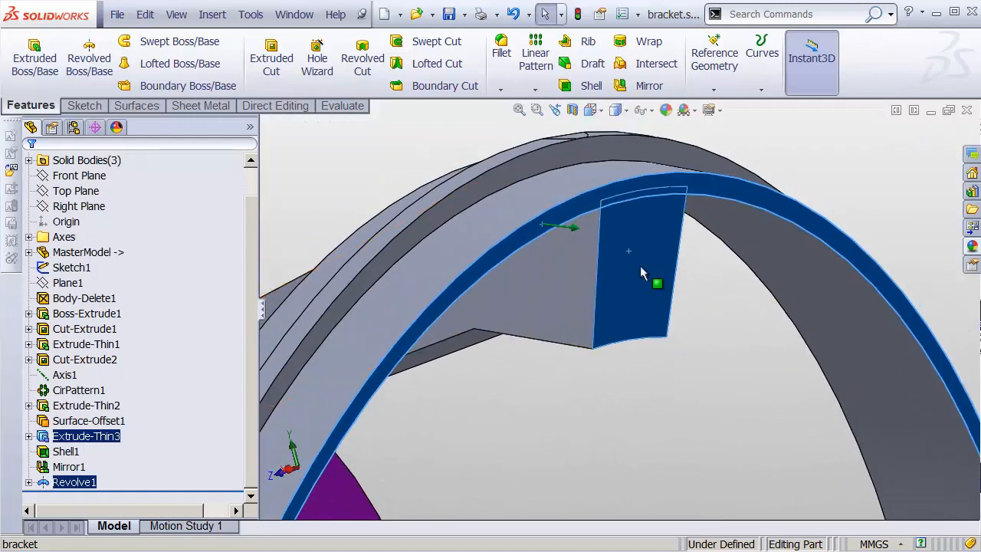
middle_drag(612, 294, 604, 293)
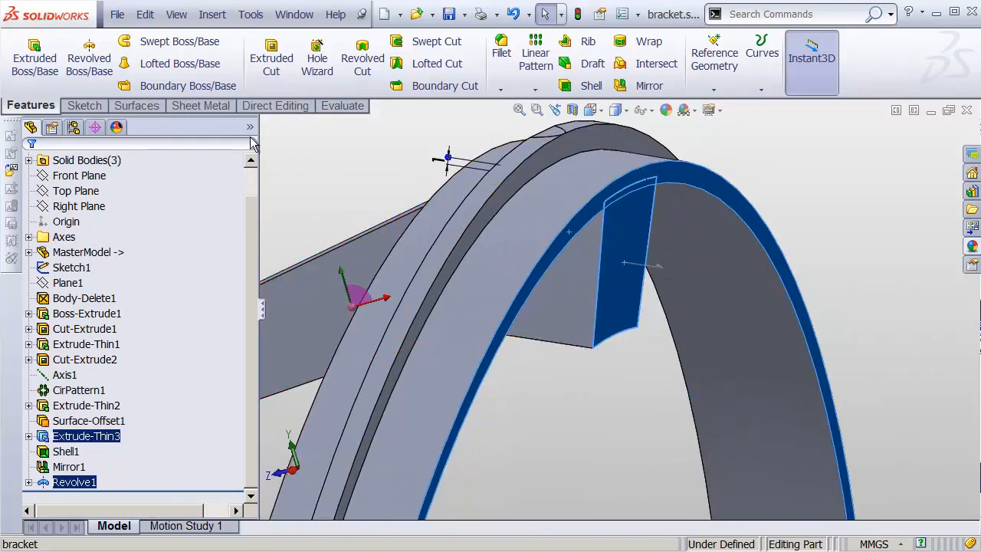
Offset the bracket's end face 2 mm inward with Move Face, using the flipped direction
click(275, 106)
click(324, 158)
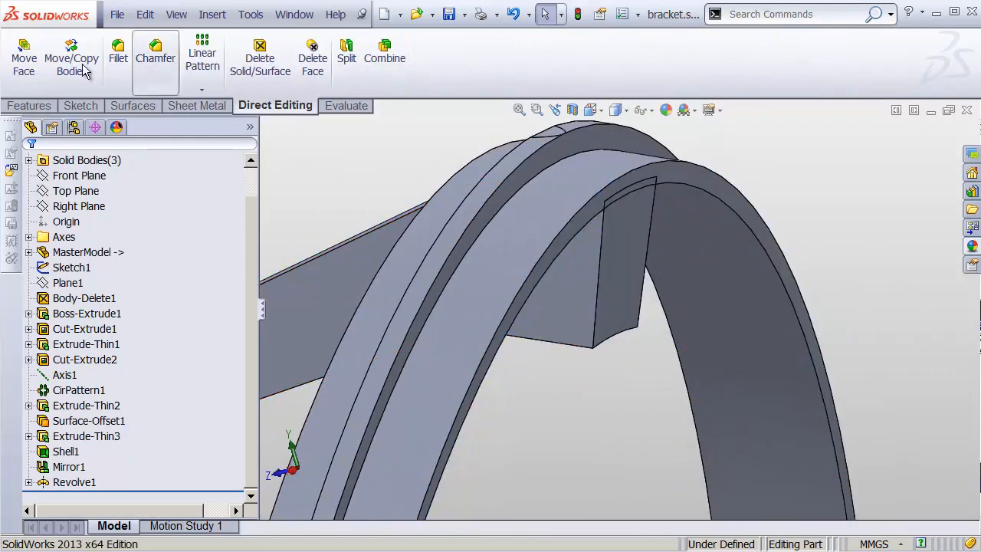
click(26, 78)
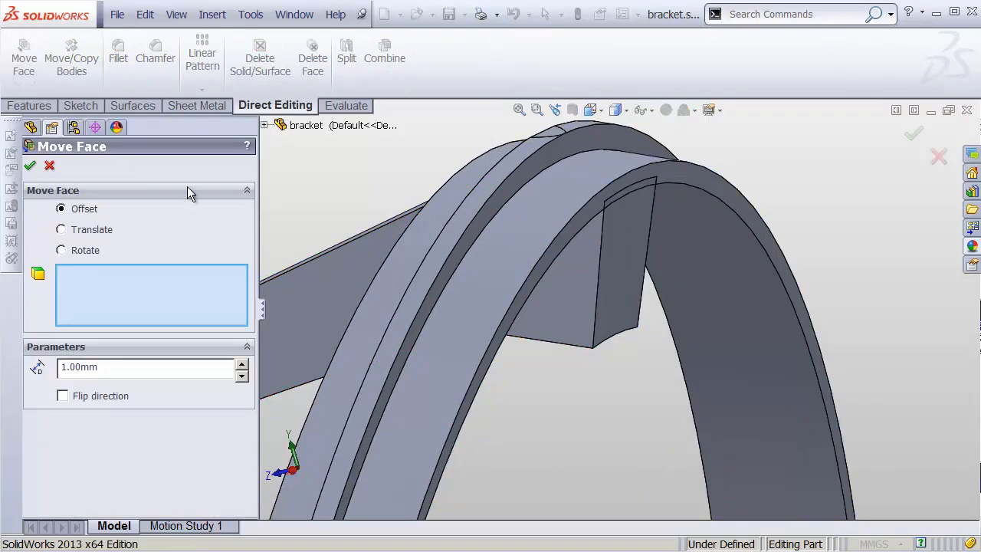
click(633, 258)
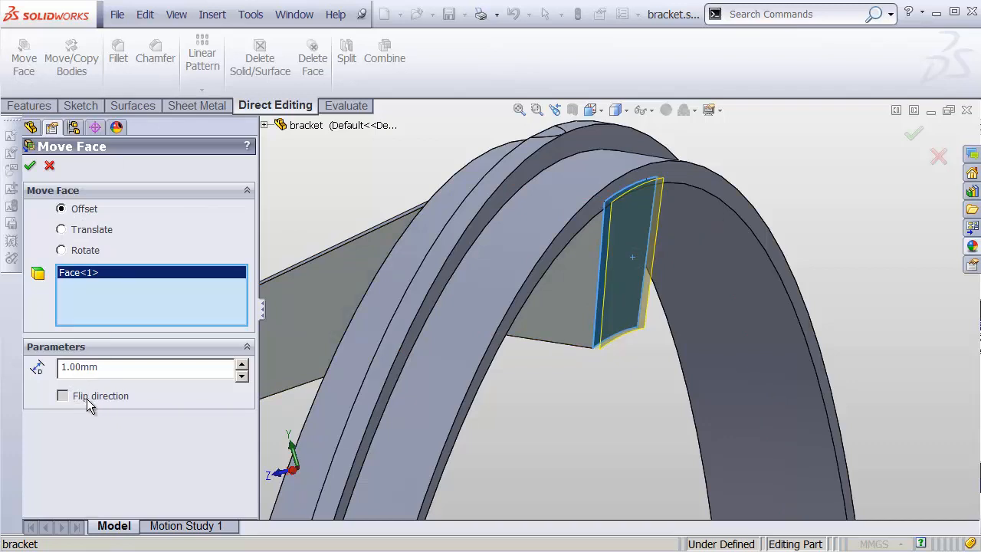
click(87, 400)
double_click(136, 370)
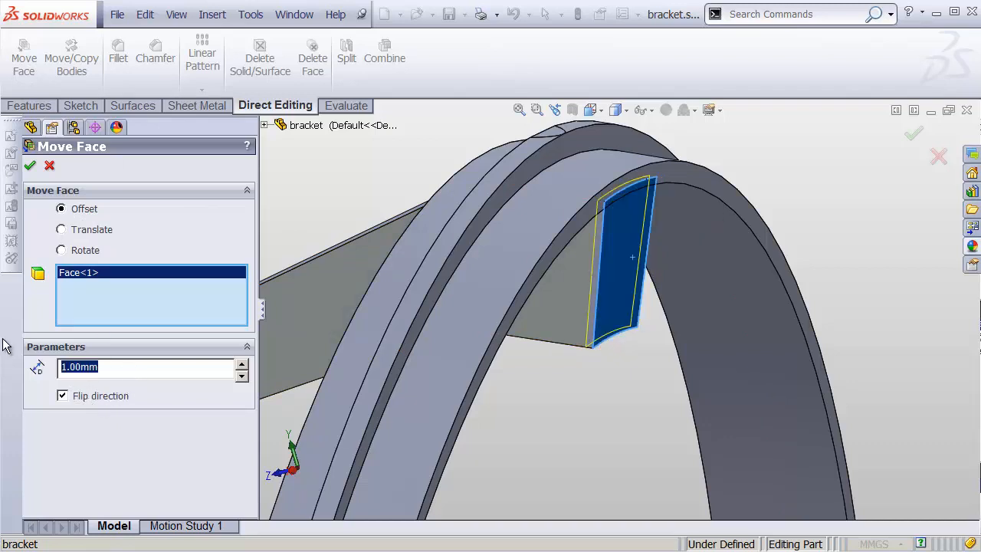
text(2)
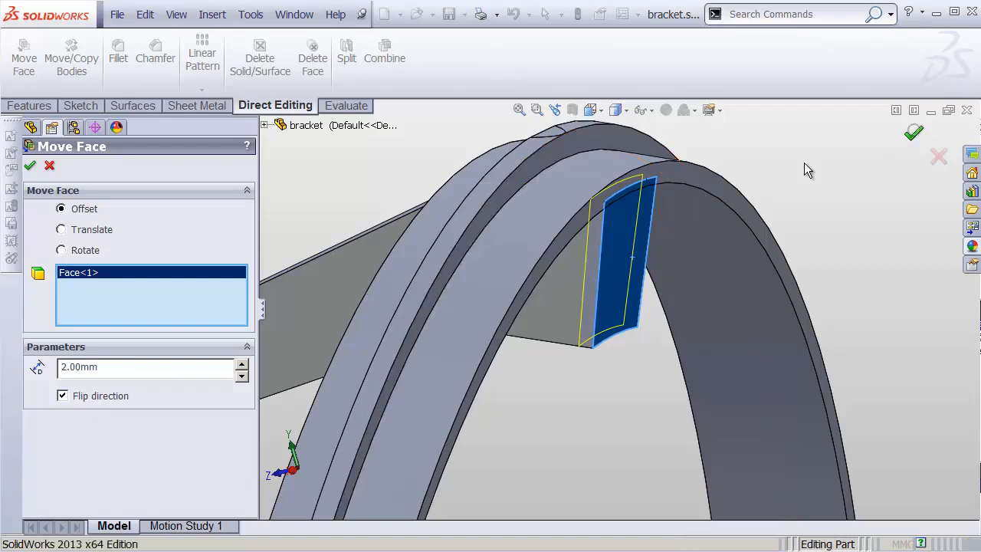
click(914, 133)
Examine the bracket between the two rings, including its side face and its moved end face
click(541, 404)
shift+middle_drag(522, 261, 529, 329)
ctrl+middle_drag(529, 329, 530, 209)
click(484, 240)
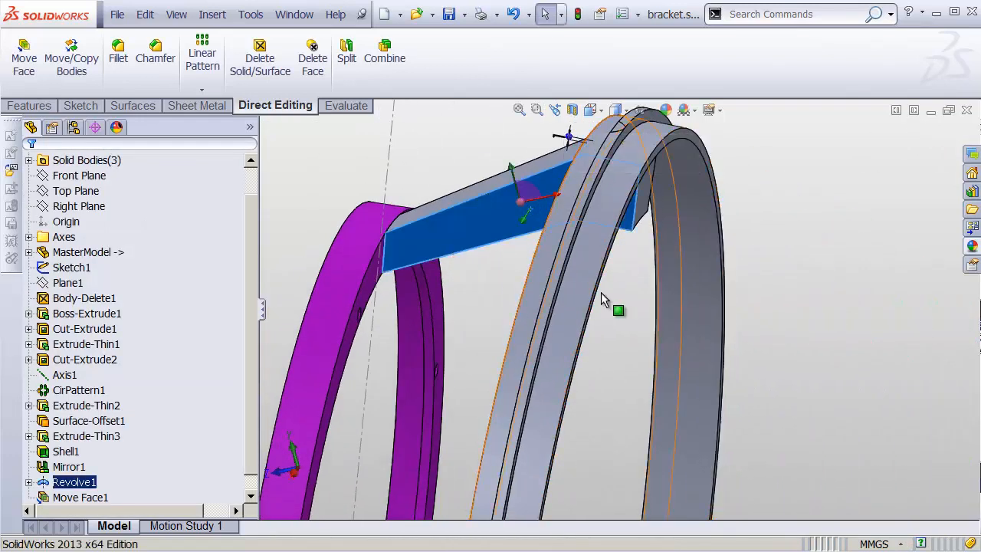
click(624, 305)
middle_click(634, 201)
middle_drag(634, 201, 664, 199)
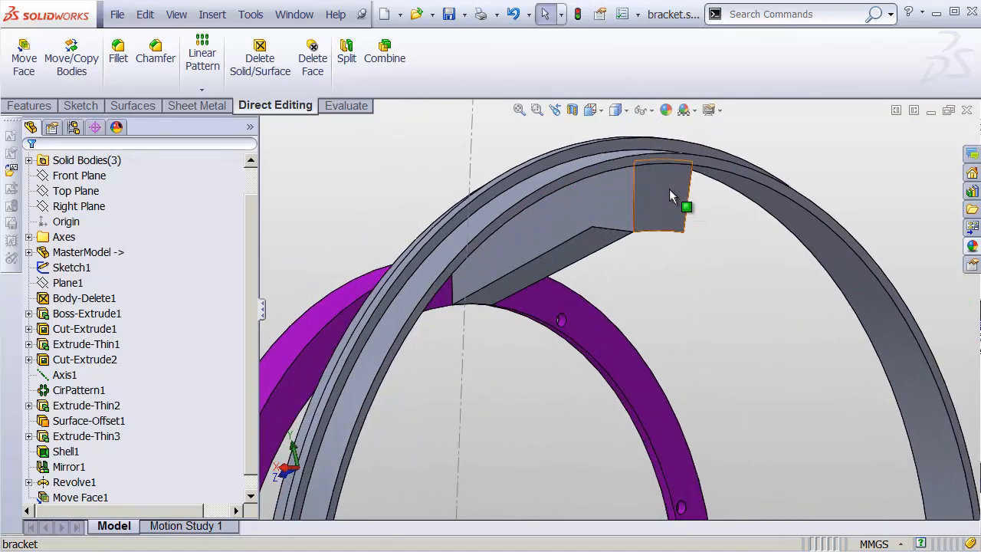
Isolate the bracket body so that only it is displayed
middle_drag(543, 208, 625, 208)
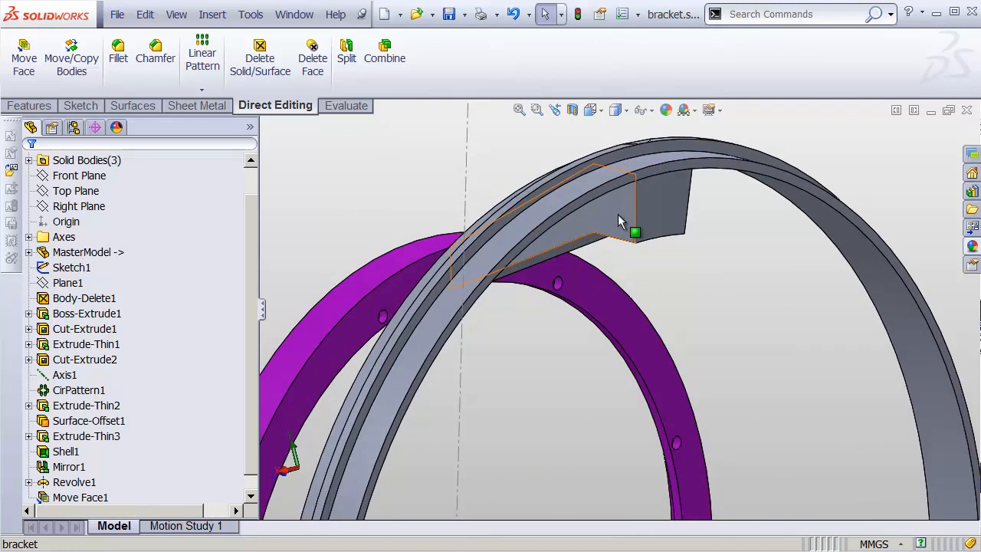
right_click(621, 220)
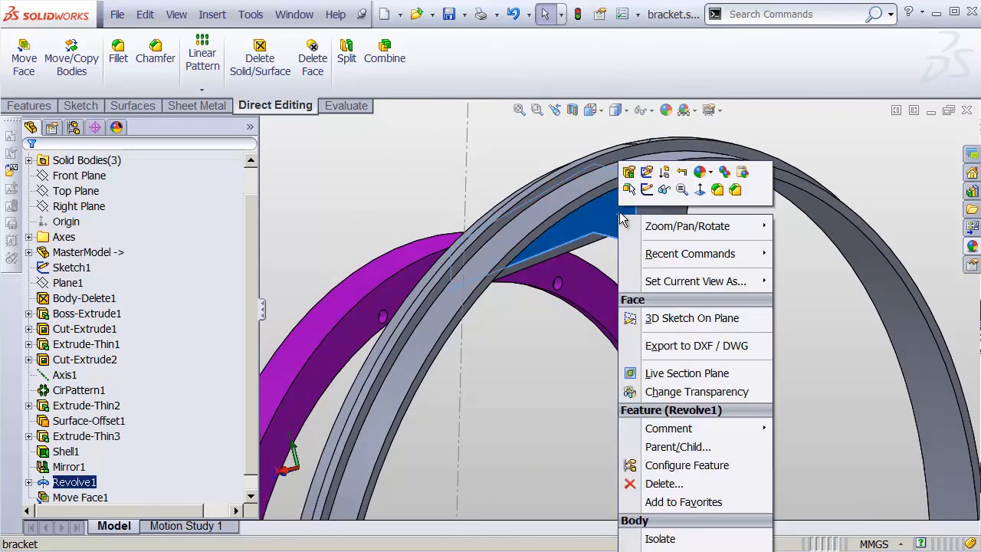
click(682, 539)
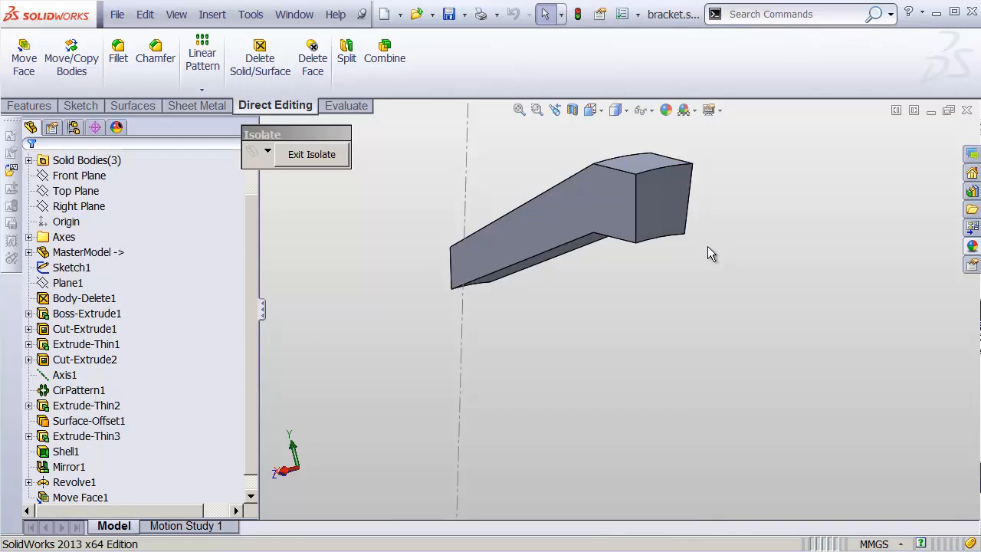
Shell the bracket with 1.50 mm walls, removing both end faces, the two underside faces and the short top face at the wide end
click(35, 106)
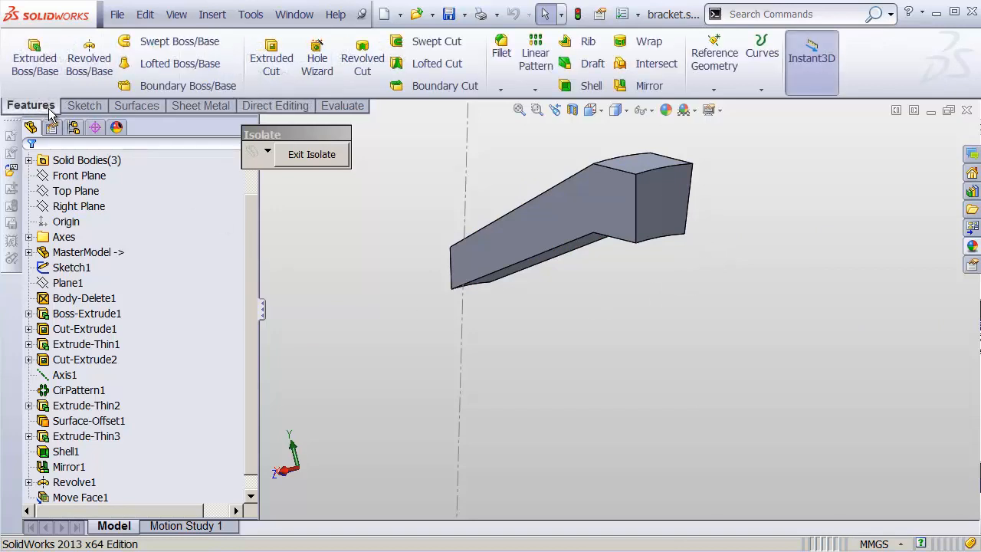
click(602, 91)
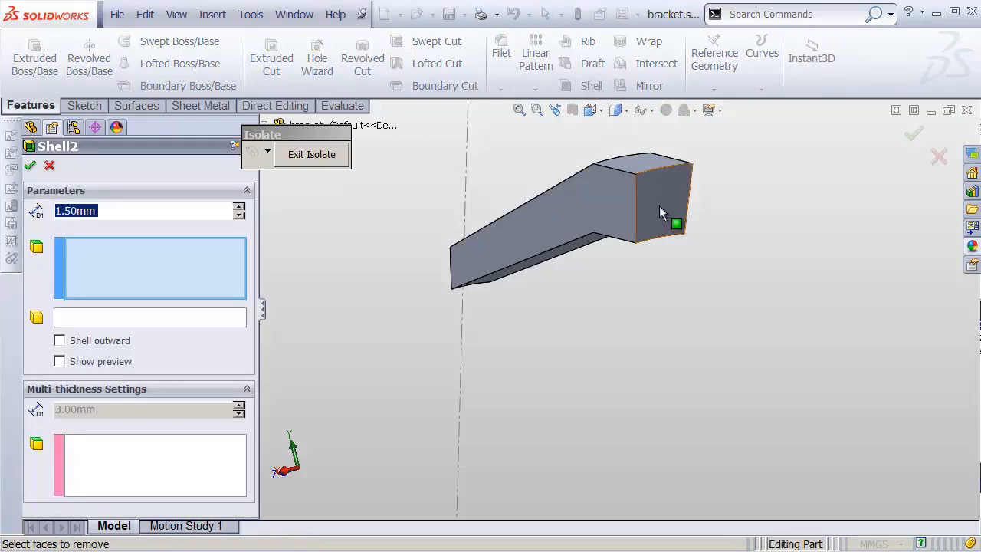
click(659, 205)
middle_drag(587, 215, 693, 170)
click(690, 173)
click(630, 196)
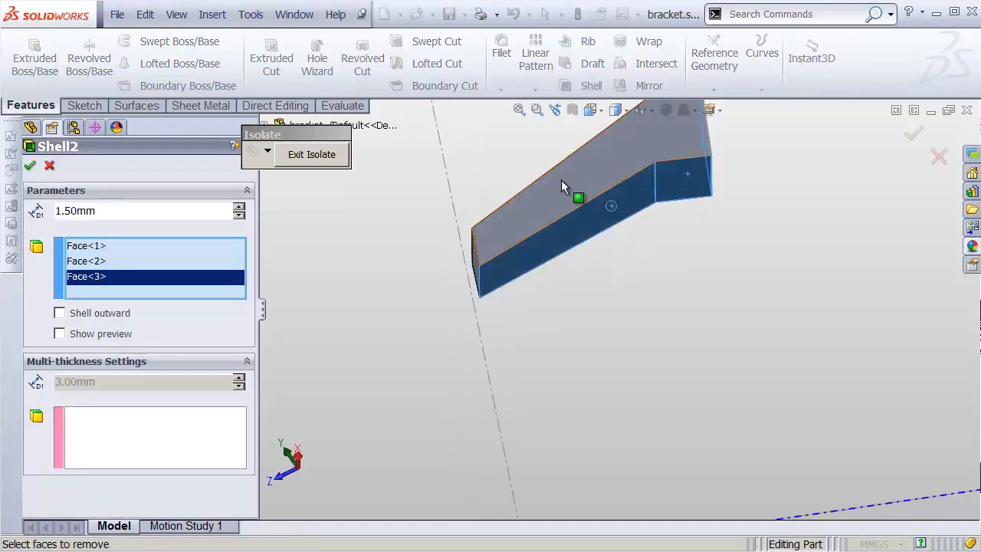
middle_drag(561, 180, 524, 251)
click(506, 256)
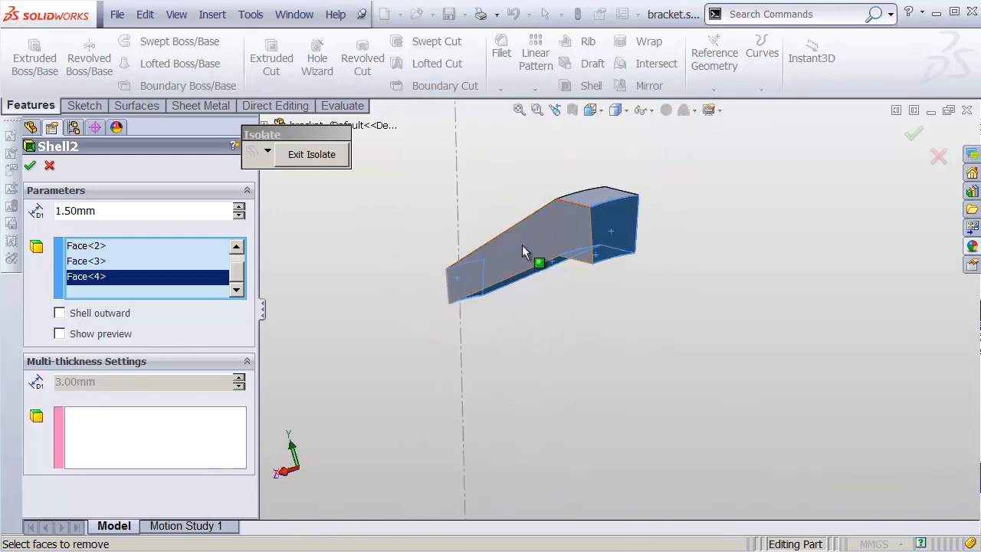
double_click(107, 211)
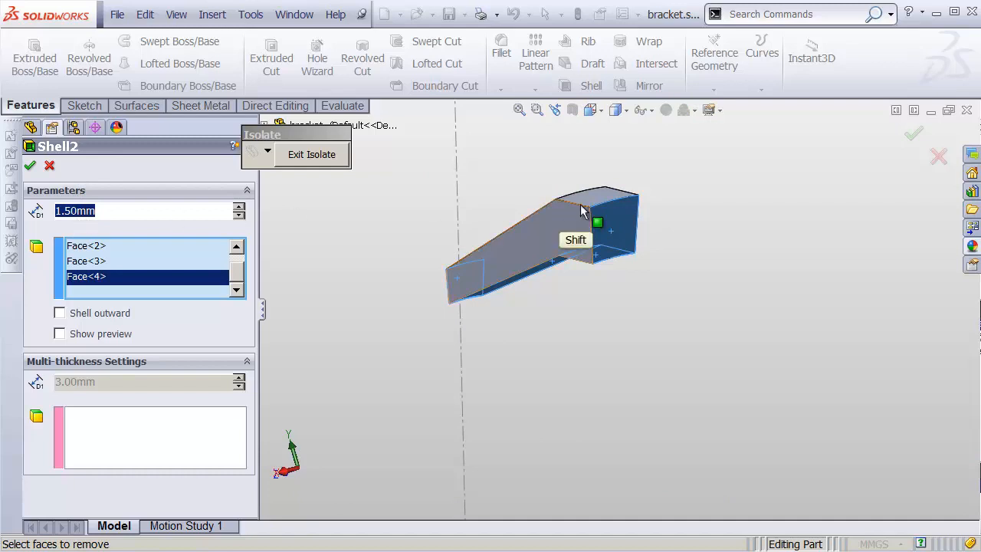
scroll(572, 234, down, 5)
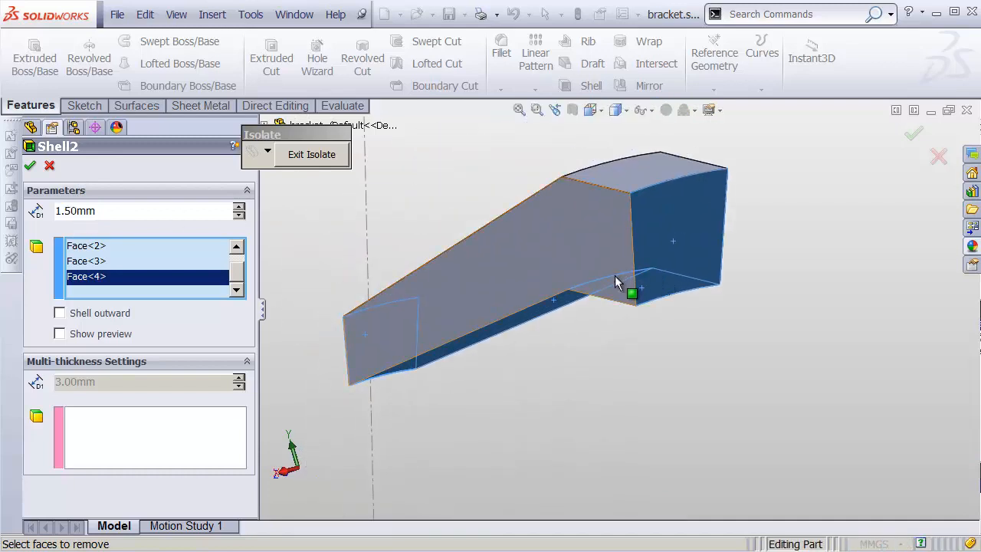
click(655, 170)
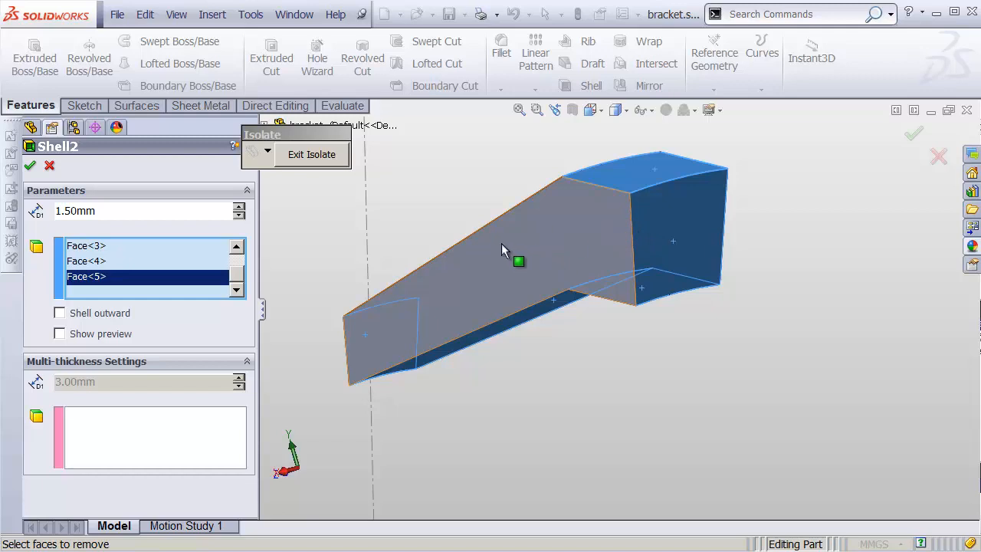
click(33, 171)
Exit the isolation and inspect the shelled bracket between the two rings
middle_drag(566, 259, 460, 223)
click(313, 154)
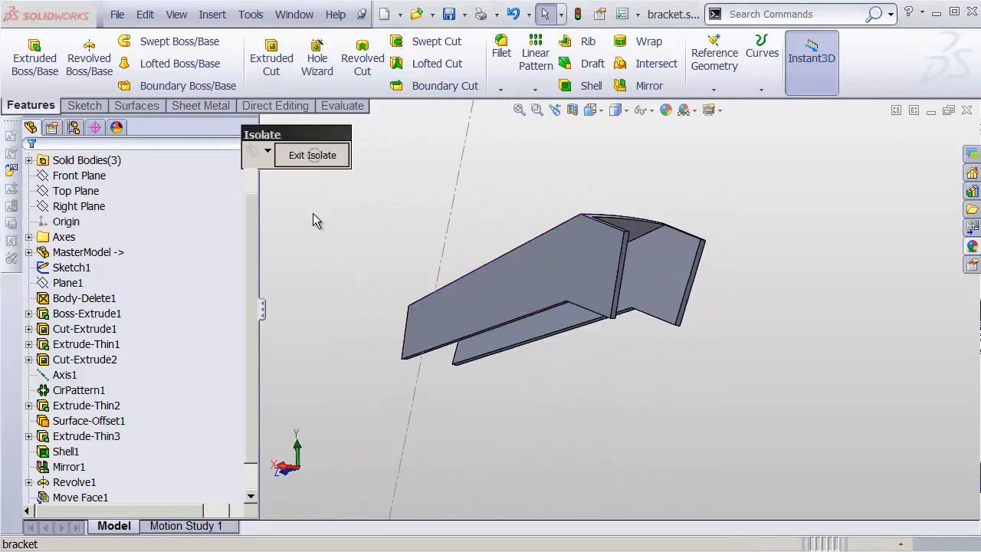
middle_drag(543, 279, 610, 251)
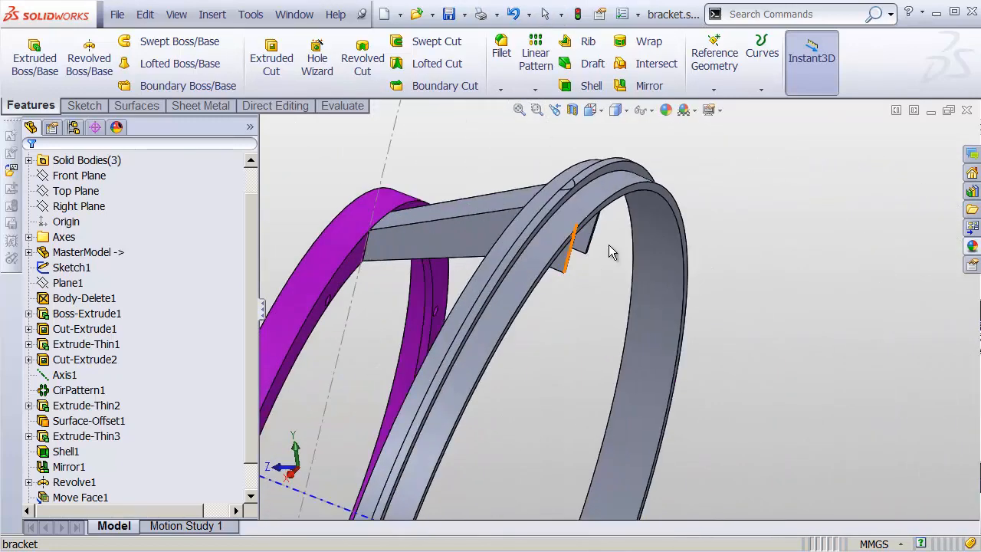
shift+middle_drag(584, 215, 609, 230)
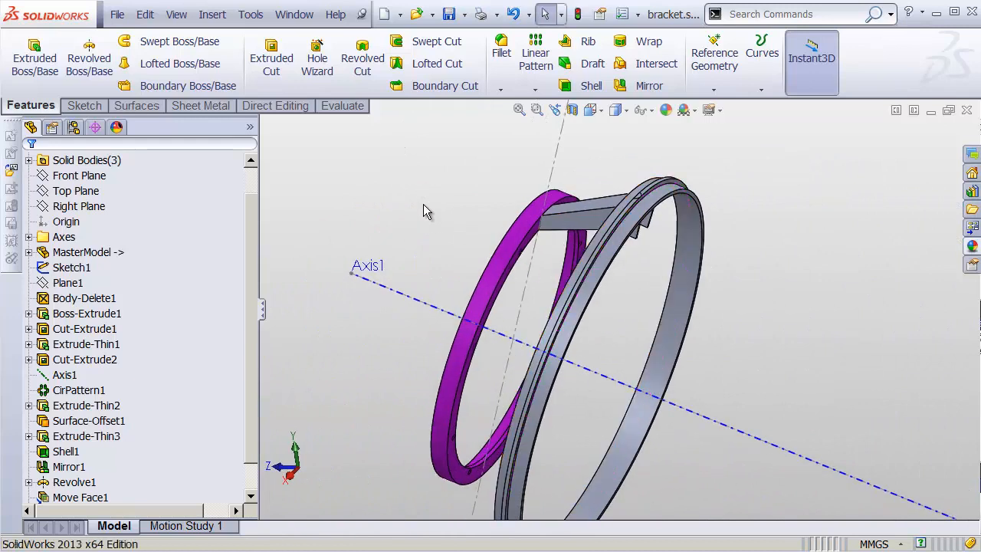
Combine the small ring, the shelled bracket and the large ring into one body with the Add operation
click(273, 107)
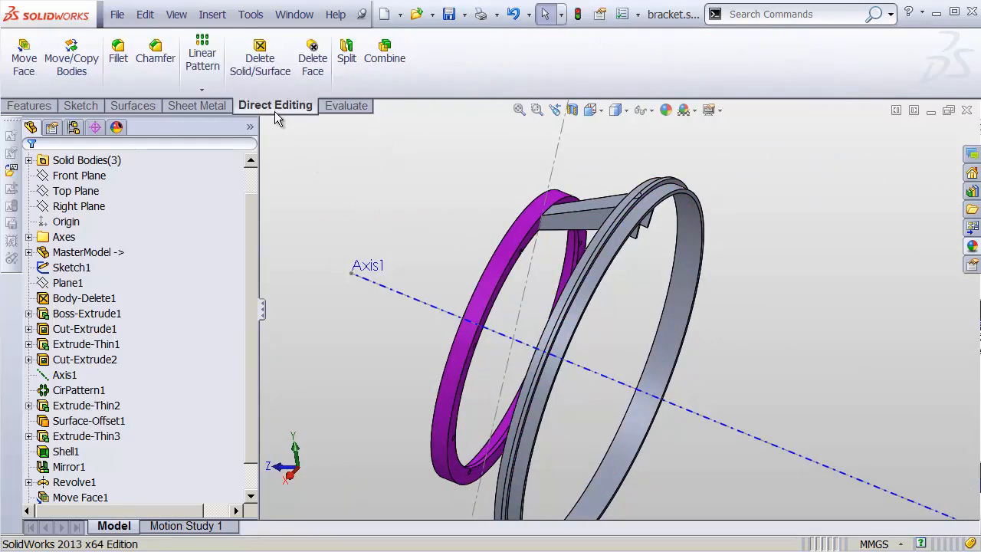
click(386, 58)
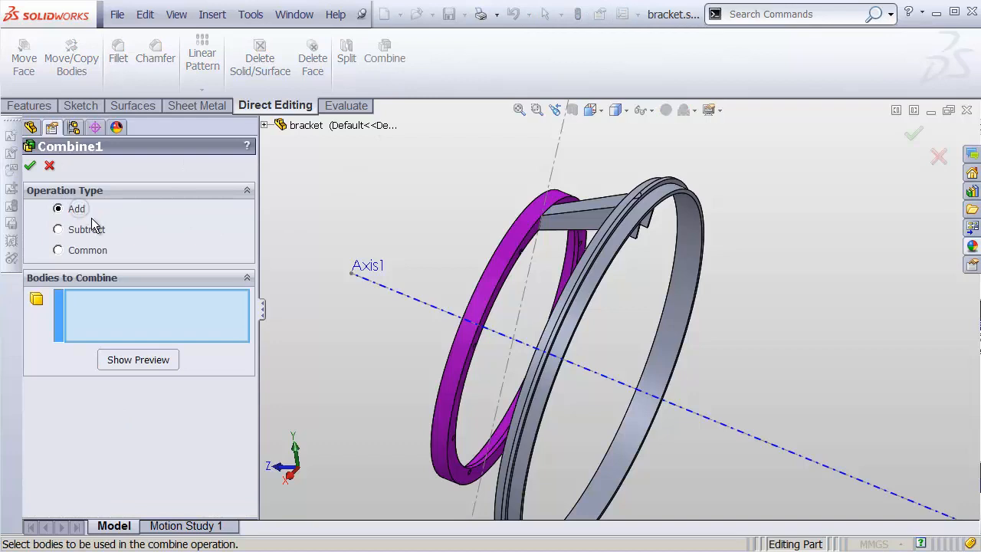
click(497, 278)
click(599, 221)
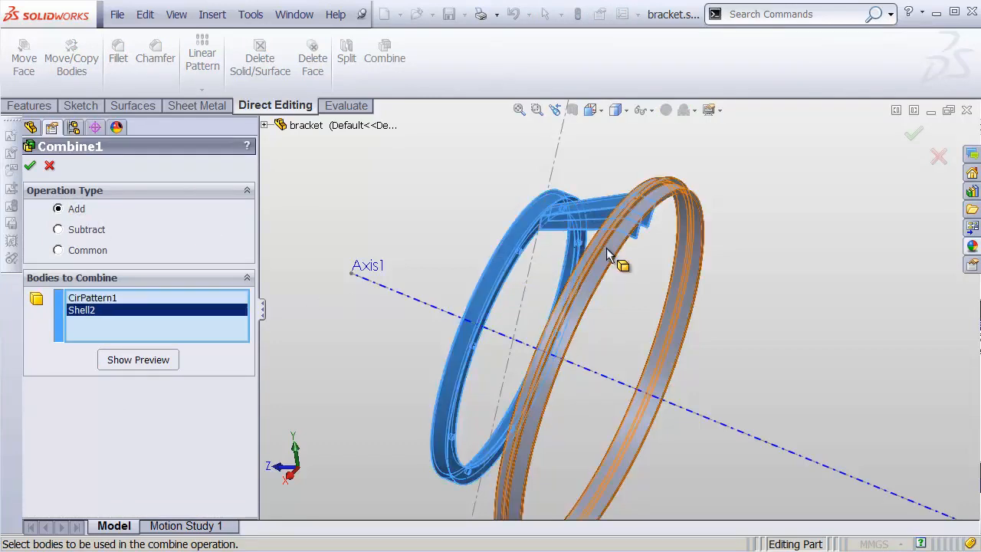
click(611, 248)
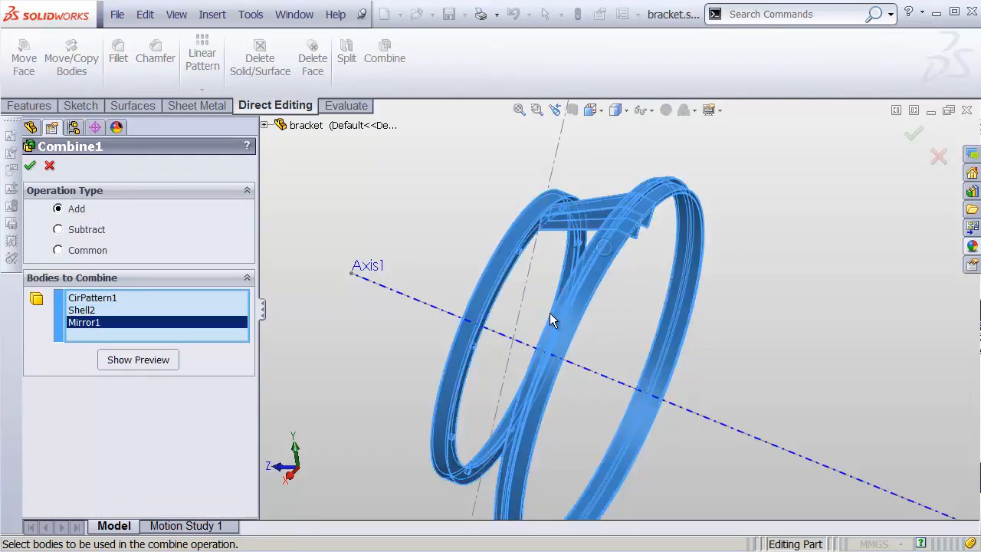
click(913, 135)
middle_drag(711, 327, 695, 292)
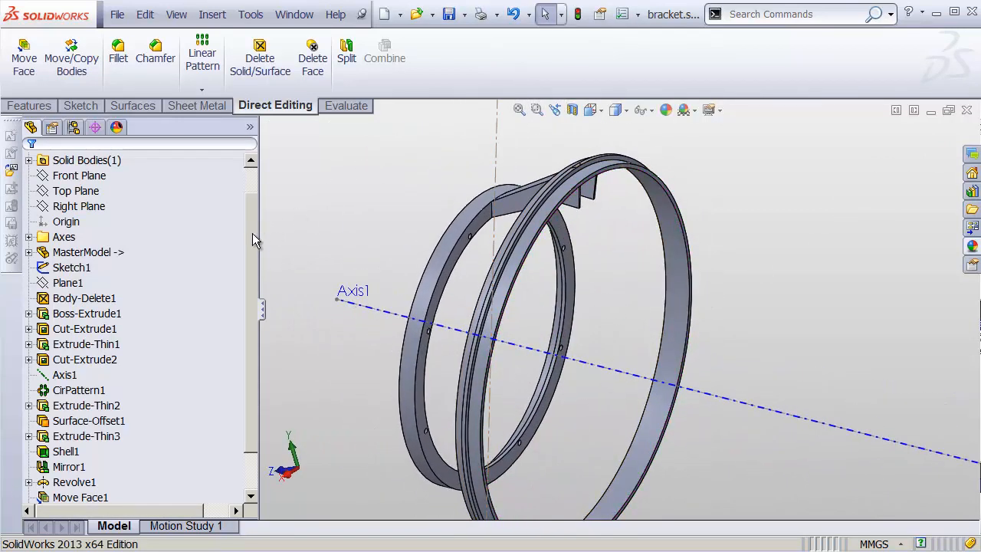
Roll the model back to before Combine1 and start a circular pattern with the shelled bracket as the body to pattern
scroll(232, 406, down, 1)
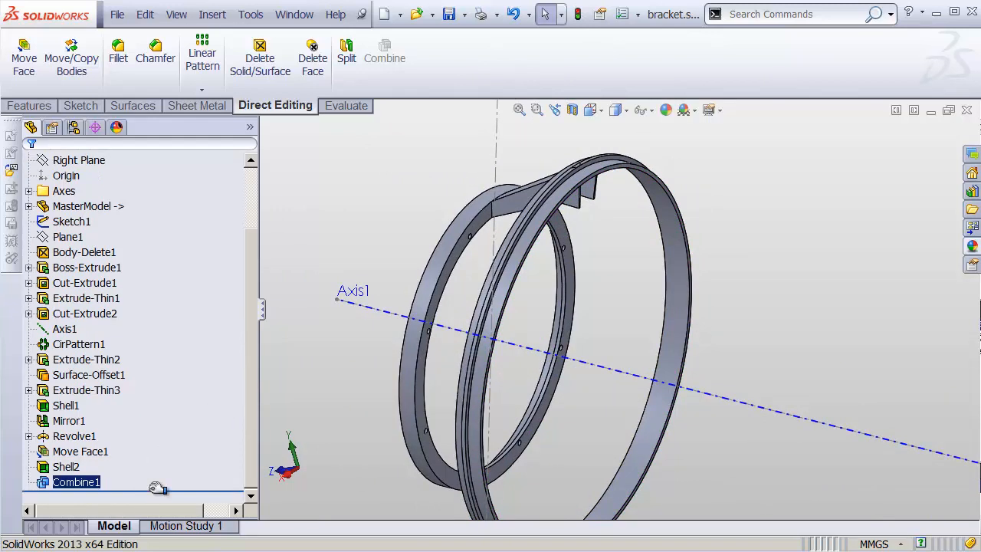
drag(159, 489, 164, 475)
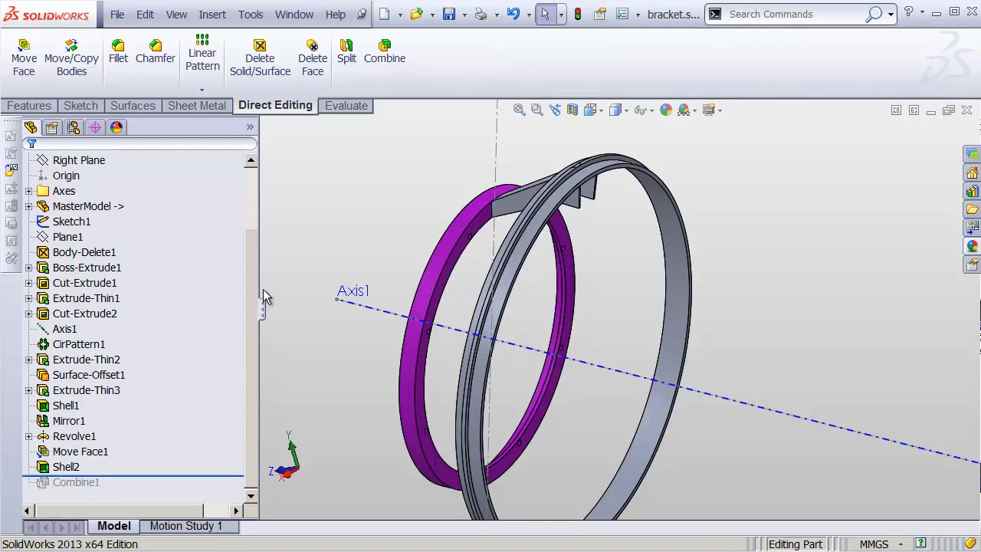
click(214, 93)
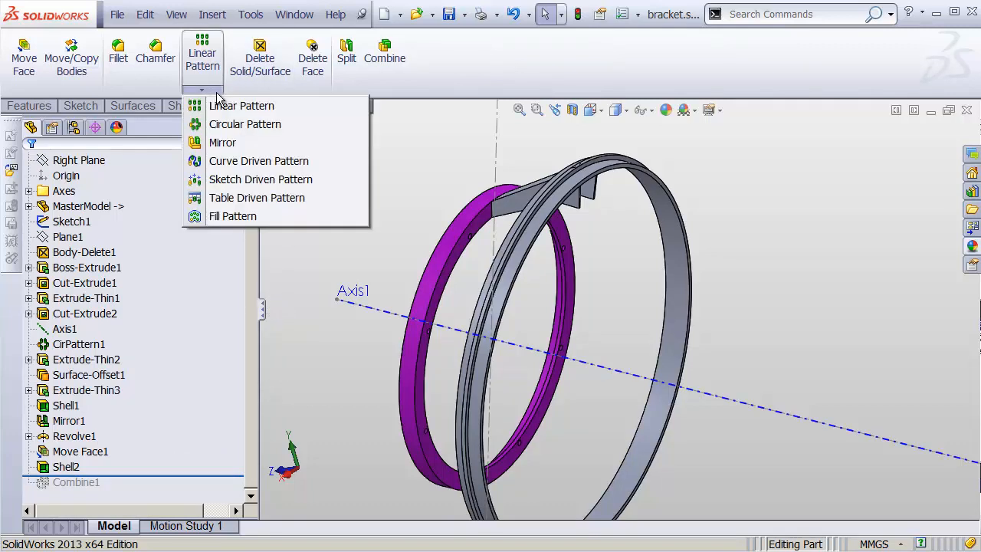
click(247, 126)
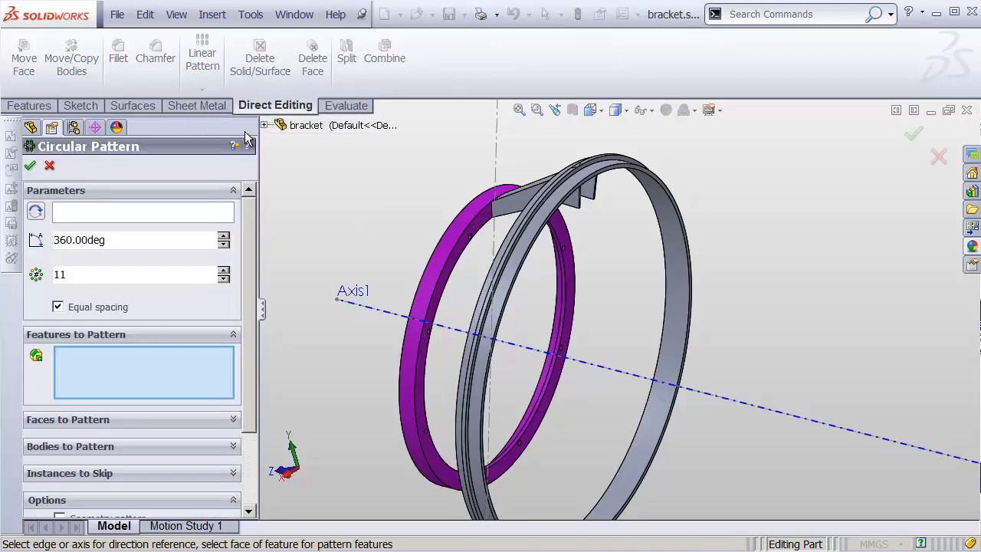
click(143, 445)
click(529, 201)
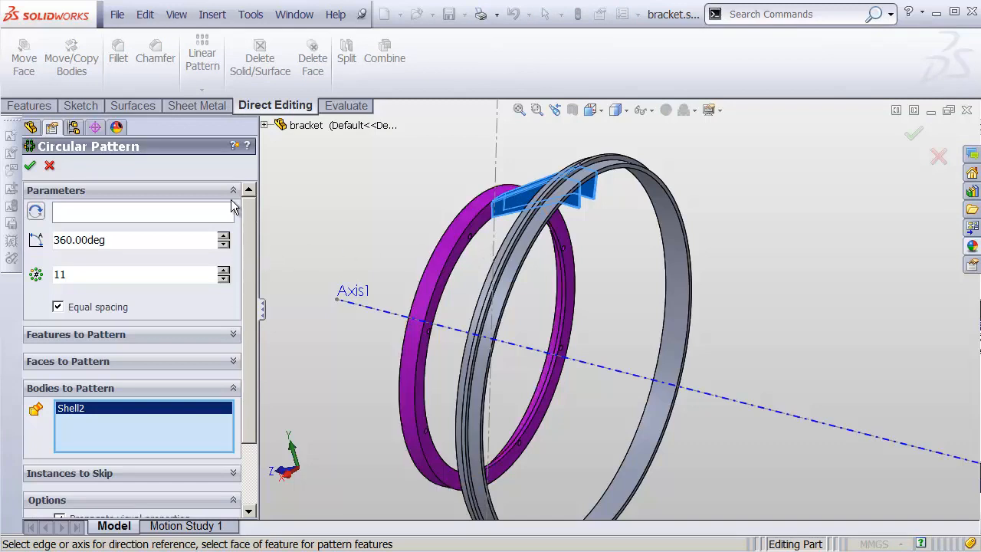
Set Axis1, the axis feature listed after Cut-Extrude2, as the rotation axis of the circular pattern
click(140, 212)
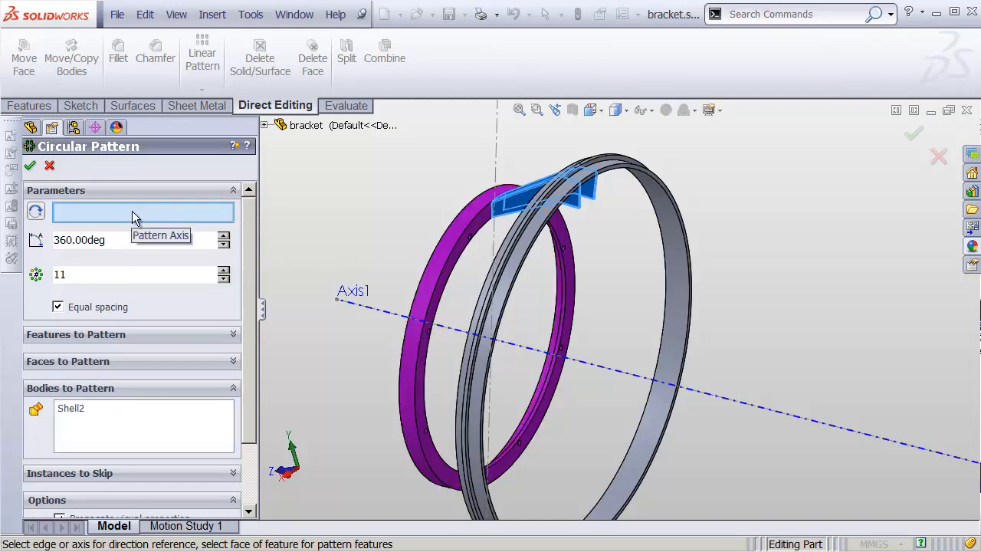
click(373, 312)
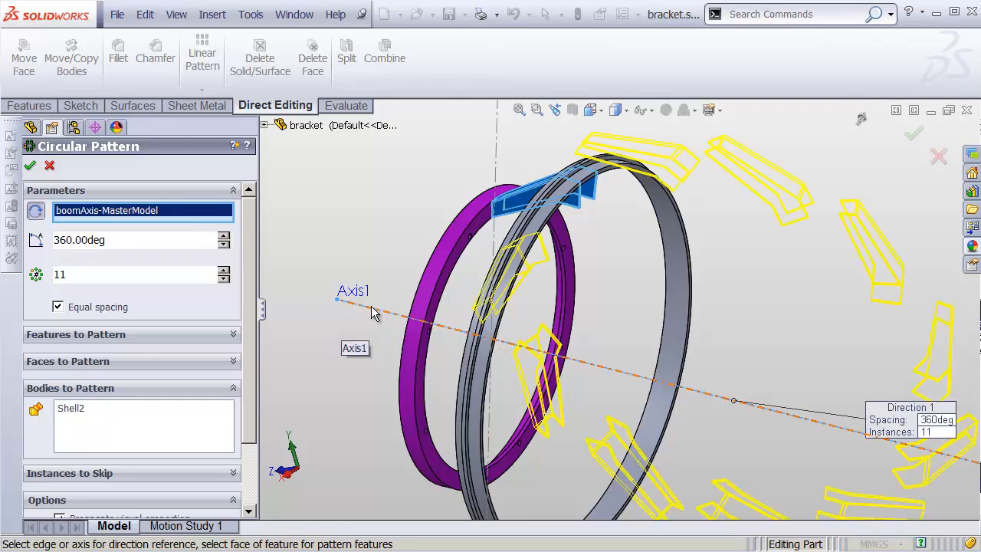
click(372, 313)
click(276, 127)
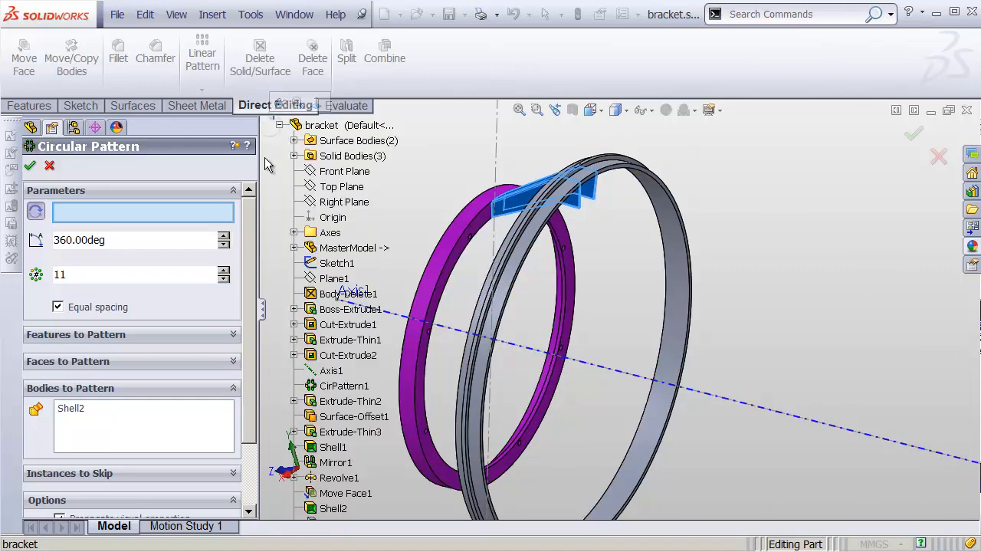
click(329, 371)
Set the circular pattern to 8 instances and complete it
shift+middle_drag(552, 262, 552, 295)
ctrl+middle_drag(536, 298, 519, 271)
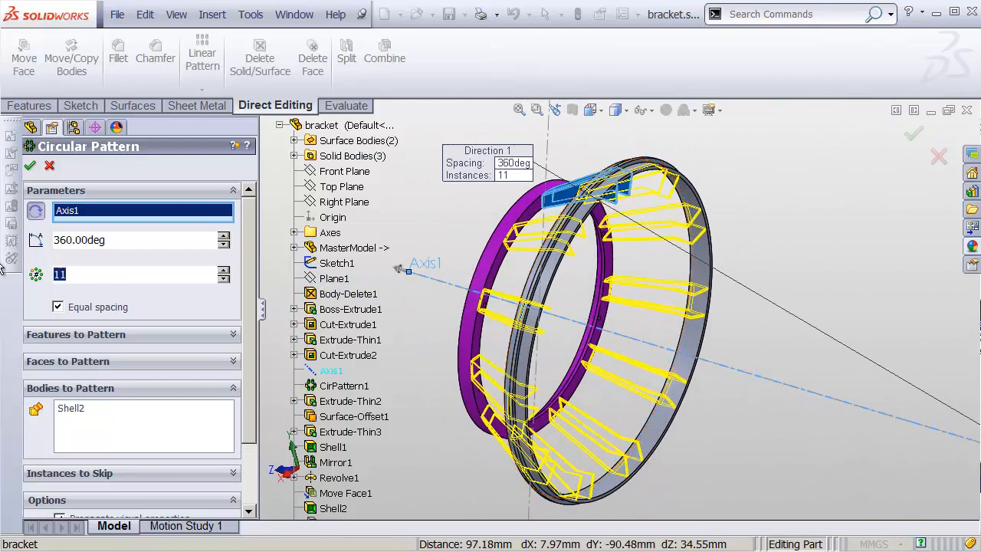
text(8)
middle_drag(427, 251, 398, 268)
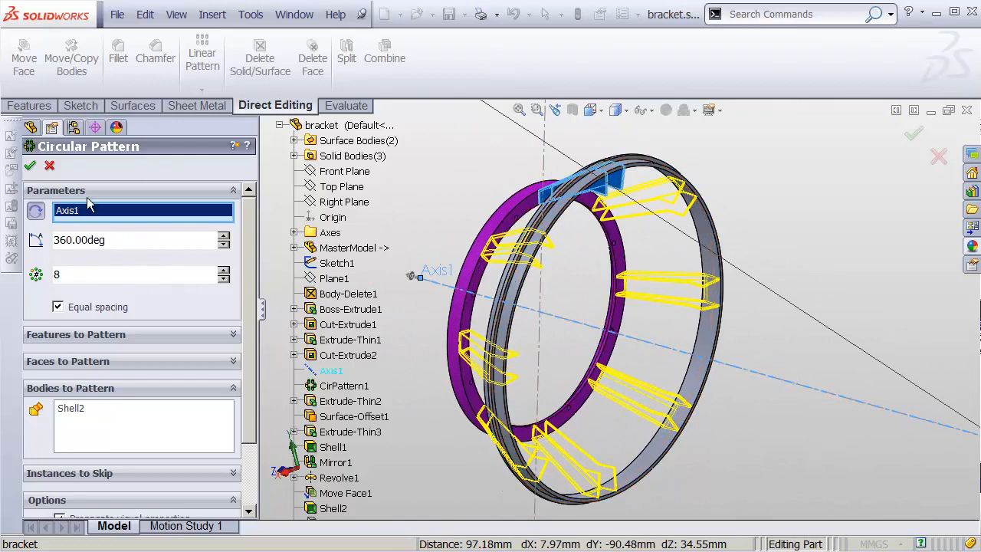
click(31, 166)
middle_drag(460, 247, 311, 302)
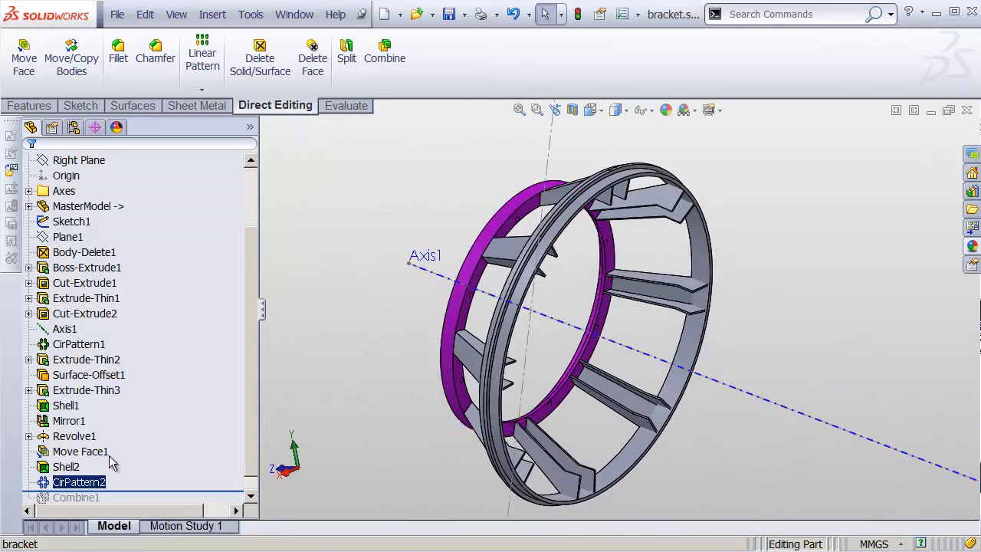
Roll the model forward past Combine1 and edit it to add the seven patterned brackets to the combined bodies
drag(196, 491, 193, 504)
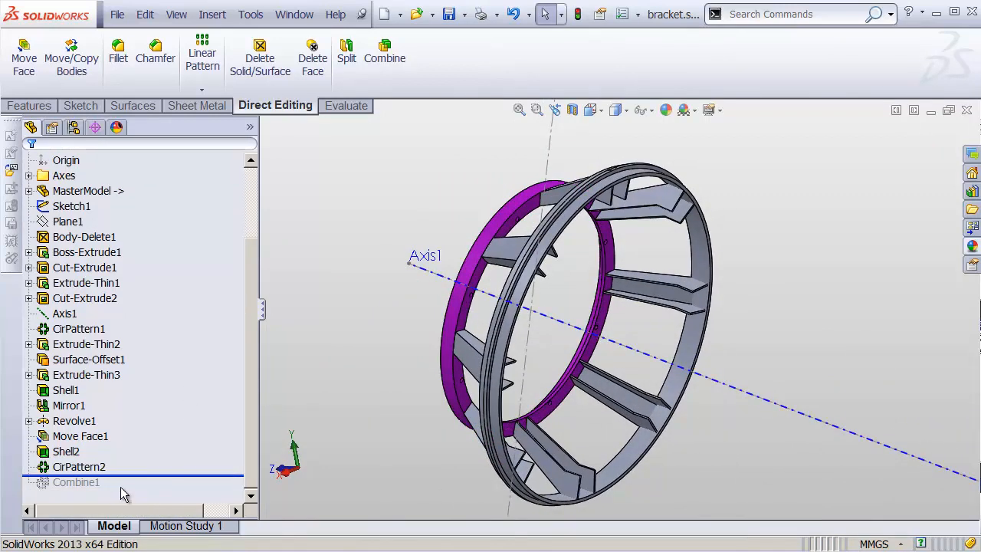
drag(137, 476, 133, 493)
click(91, 483)
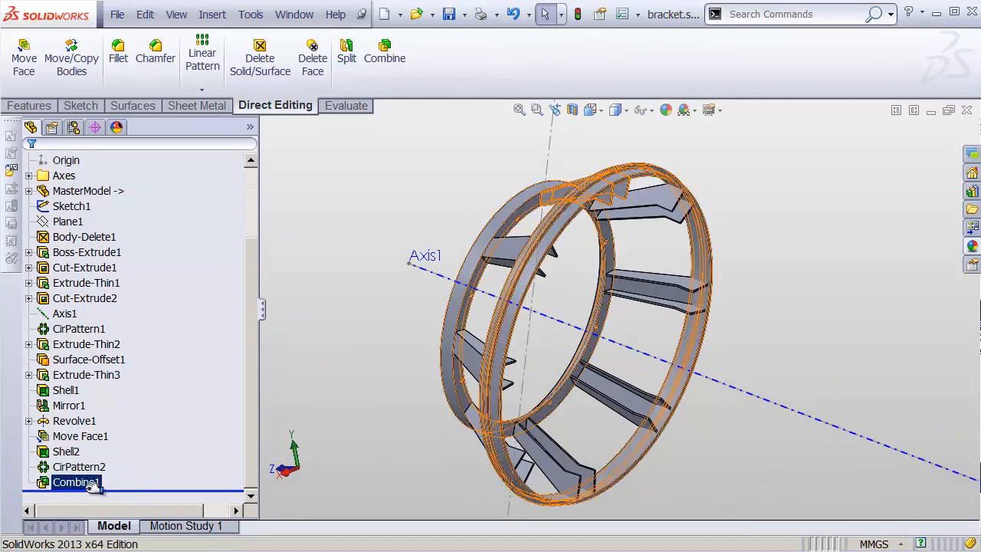
click(98, 437)
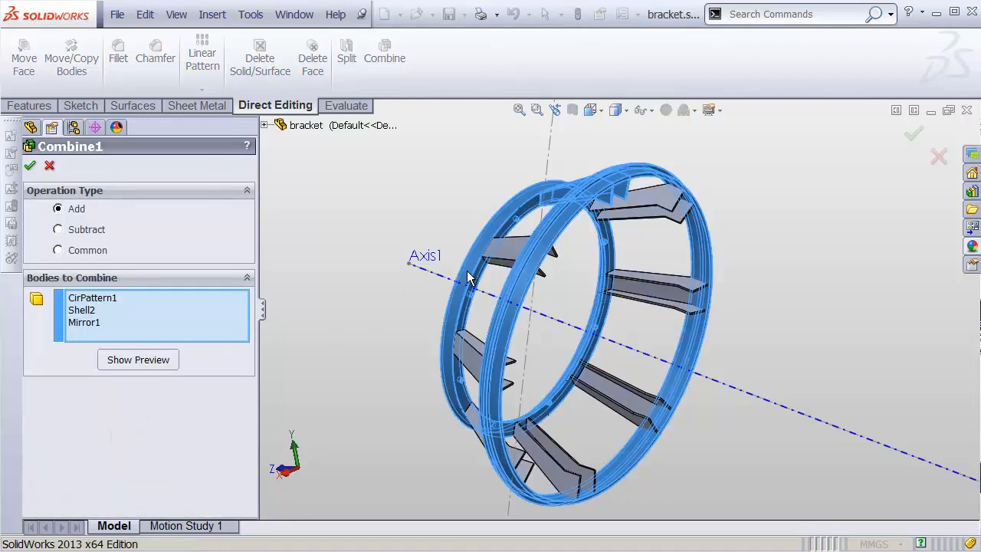
click(513, 255)
click(480, 358)
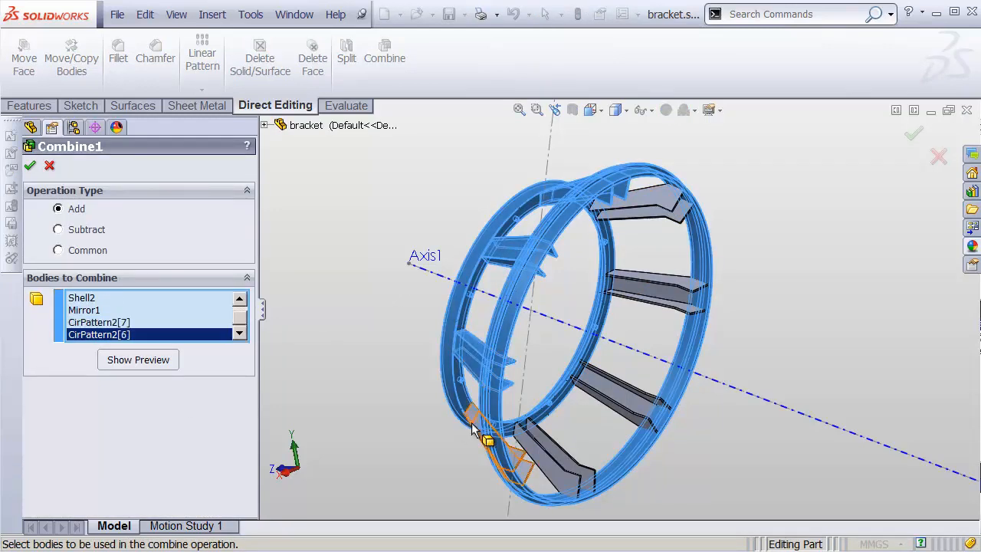
click(490, 441)
click(549, 462)
click(621, 403)
click(682, 295)
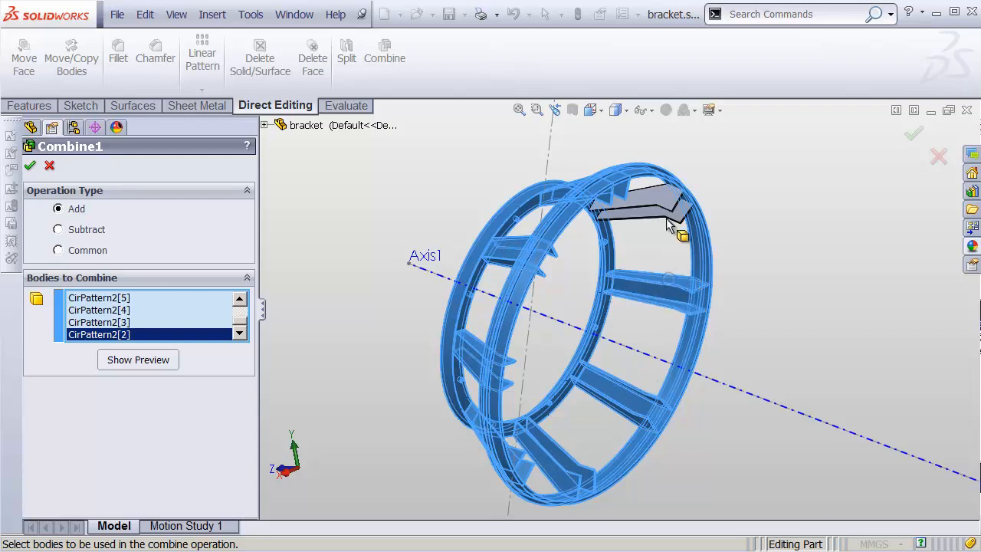
click(671, 224)
click(914, 134)
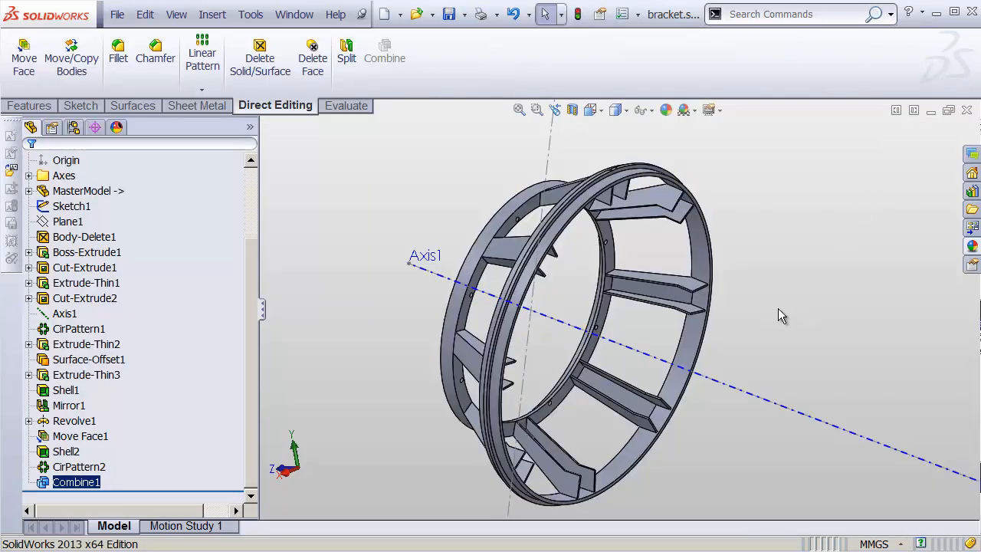
mouse_move(696, 299)
middle_down()
mouse_move(697, 285)
mouse_move(767, 300)
mouse_move(765, 314)
mouse_move(700, 278)
mouse_move(655, 269)
mouse_move(719, 273)
mouse_move(711, 295)
middle_up()
ctrl+middle_drag(683, 255, 639, 223)
click(973, 247)
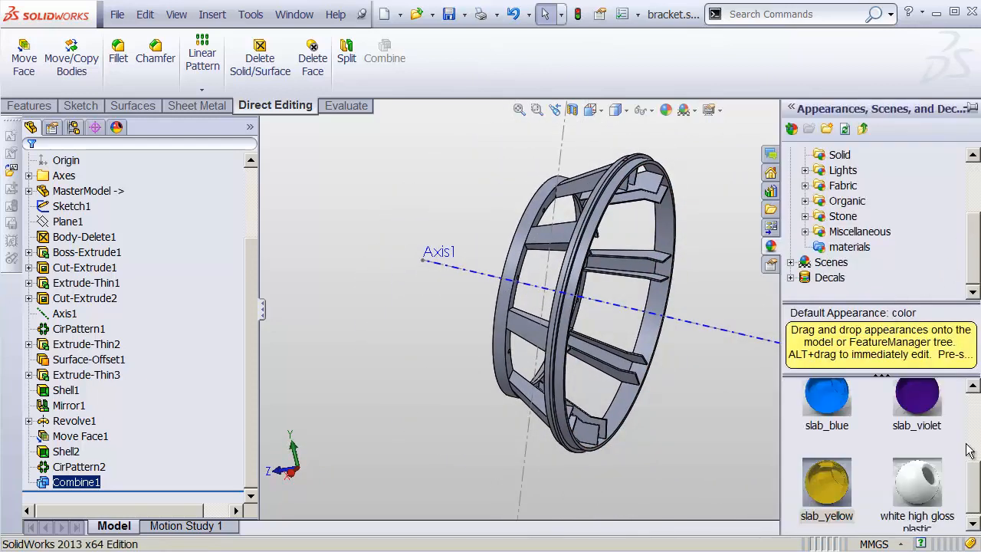
drag(977, 465, 977, 397)
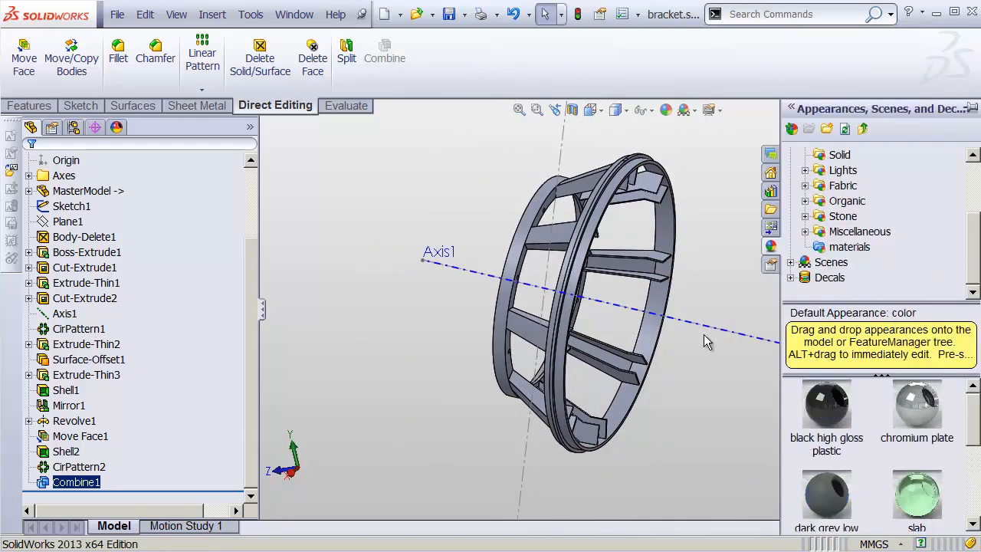
Roll the model back to before Combine1 and copy the small ring's "dark grey low gloss plastic" appearance
click(142, 488)
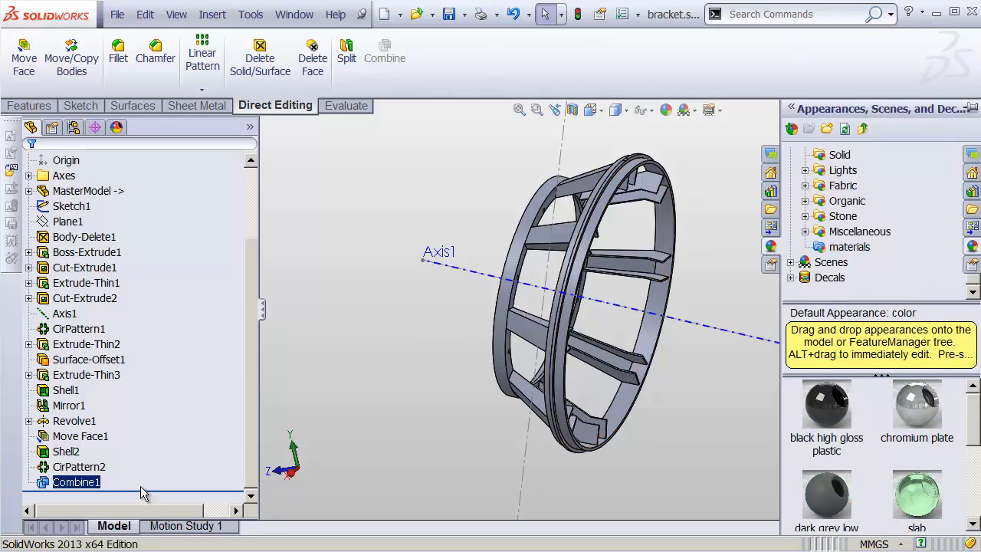
drag(148, 489, 191, 457)
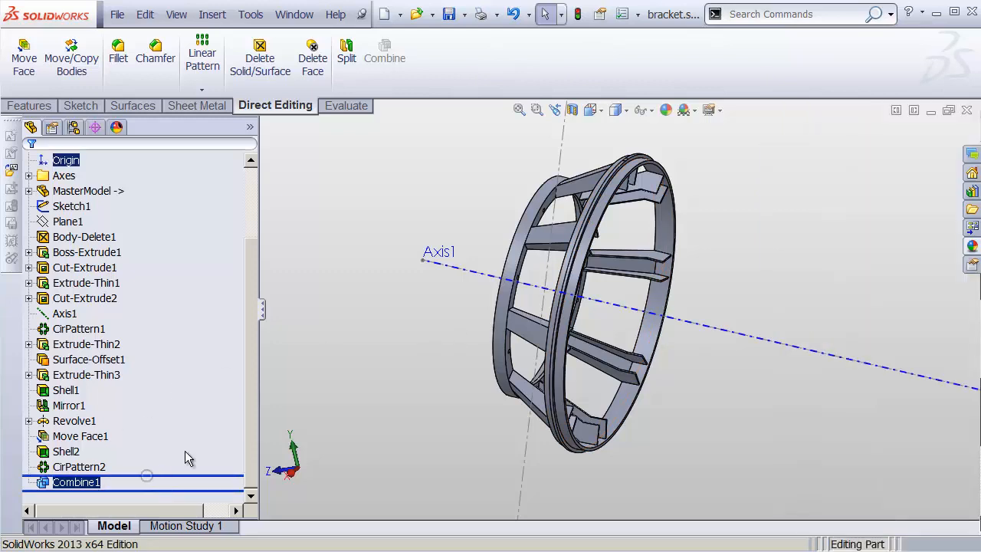
click(504, 287)
click(116, 127)
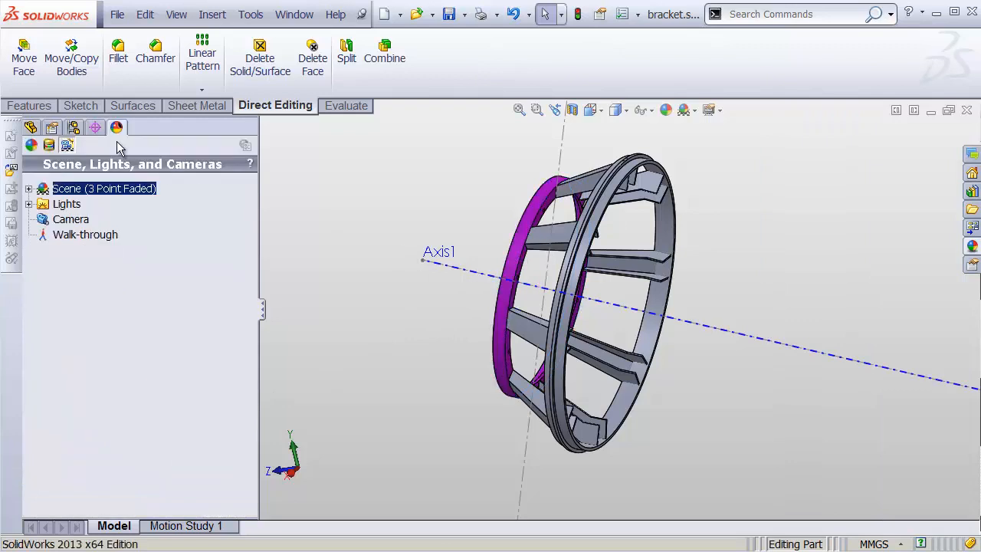
click(33, 147)
click(121, 222)
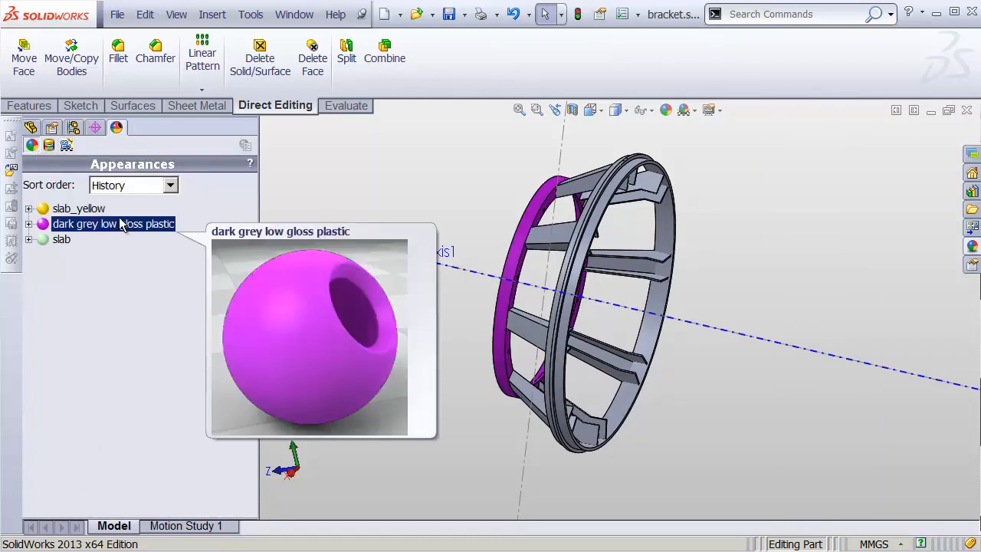
right_click(112, 235)
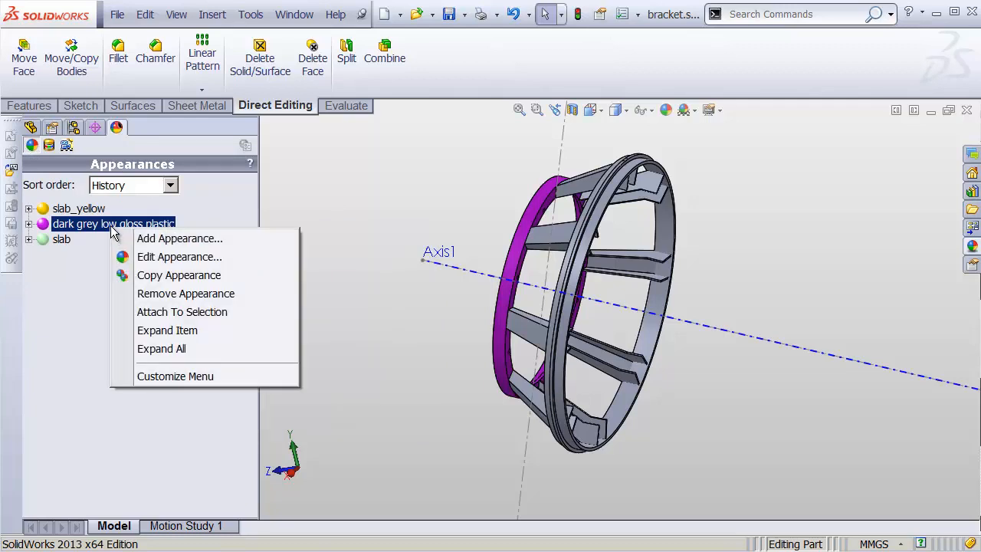
click(168, 275)
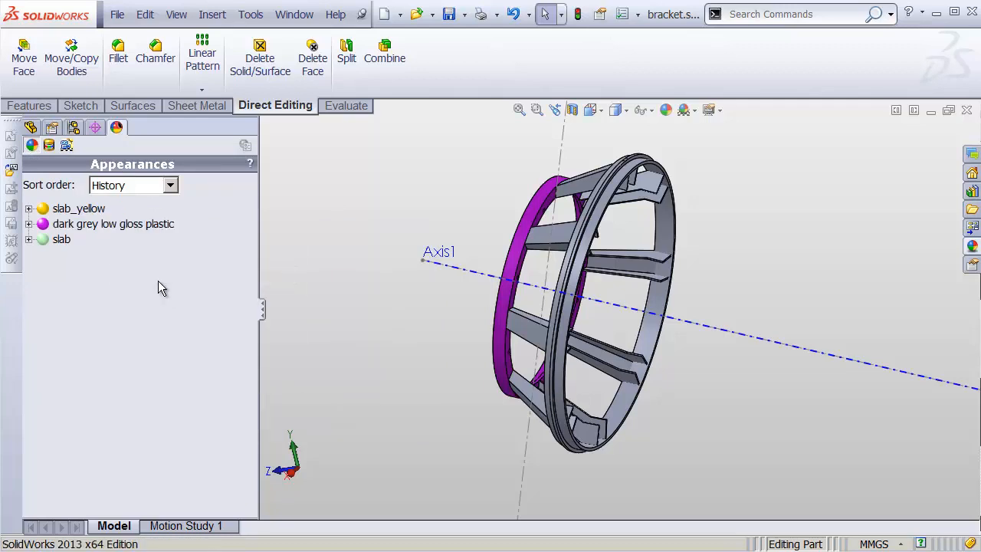
click(76, 208)
Roll the model forward past Combine1 and paste the copied appearance onto the combined solid body
click(30, 127)
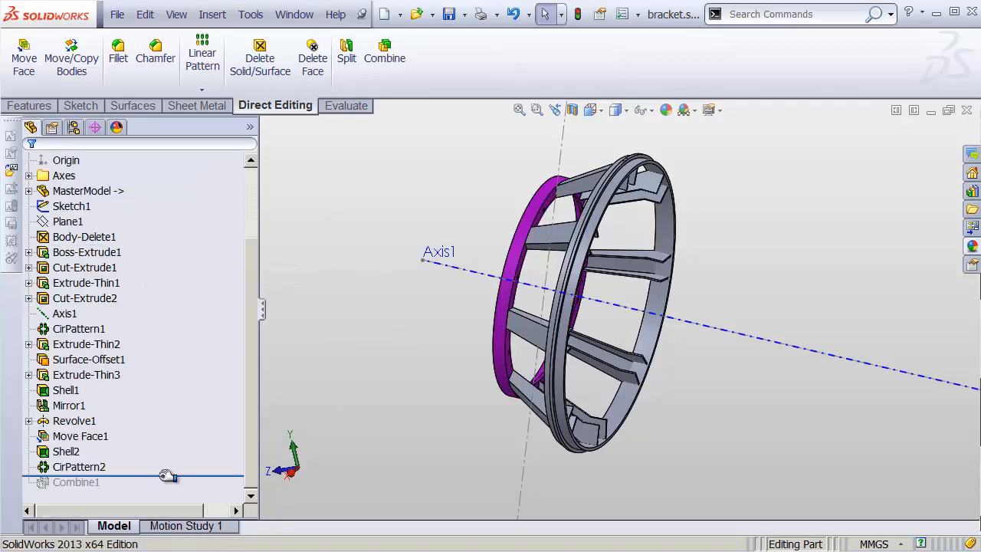
drag(166, 476, 161, 499)
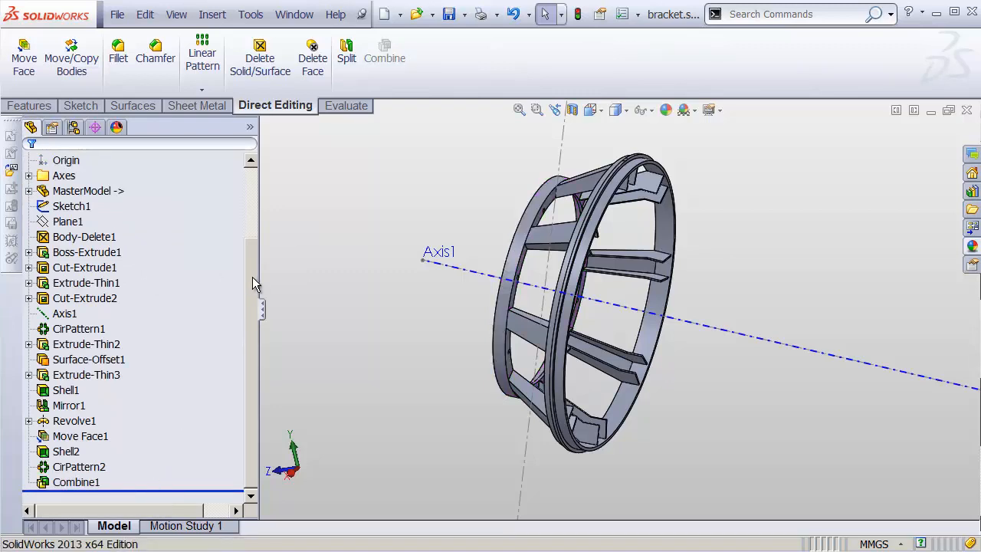
drag(255, 283, 52, 188)
click(28, 191)
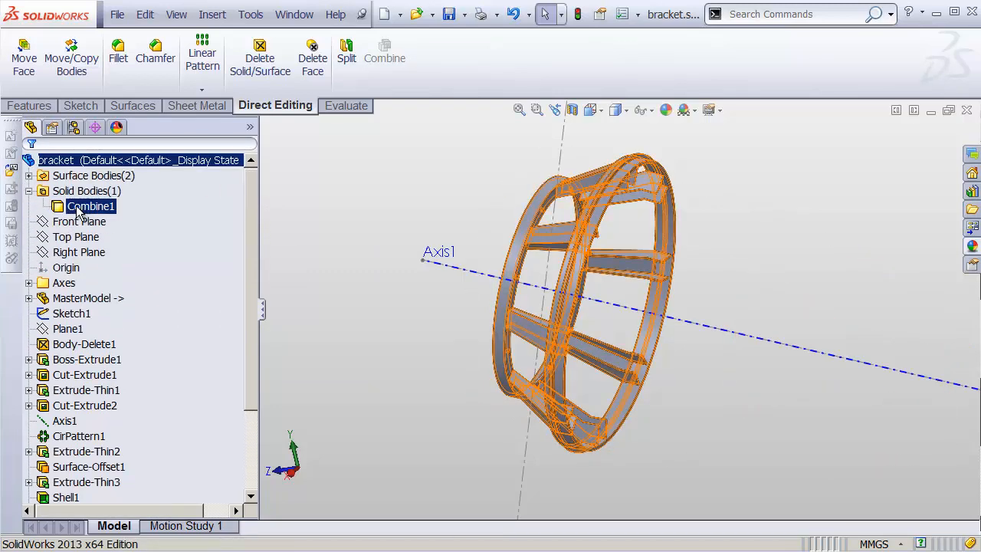
right_click(86, 207)
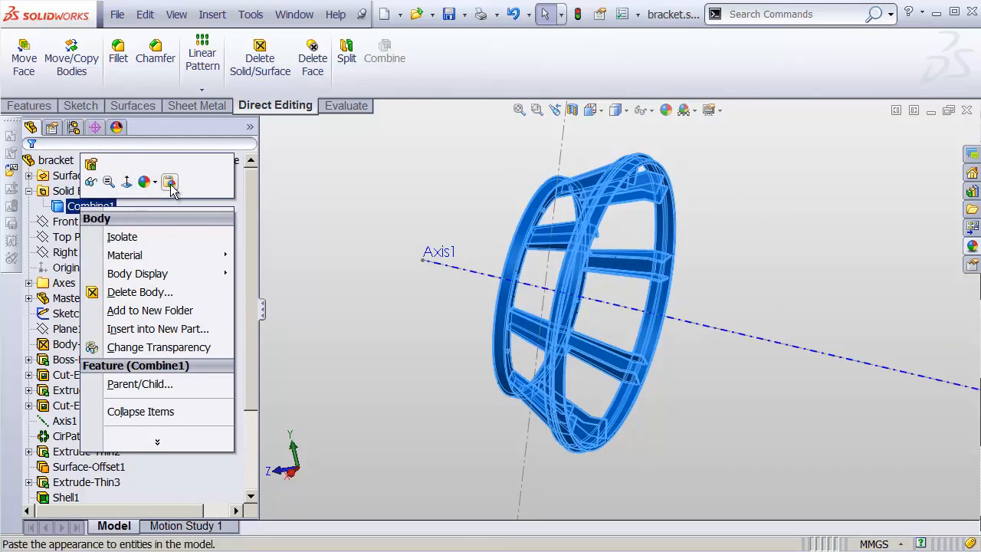
click(289, 198)
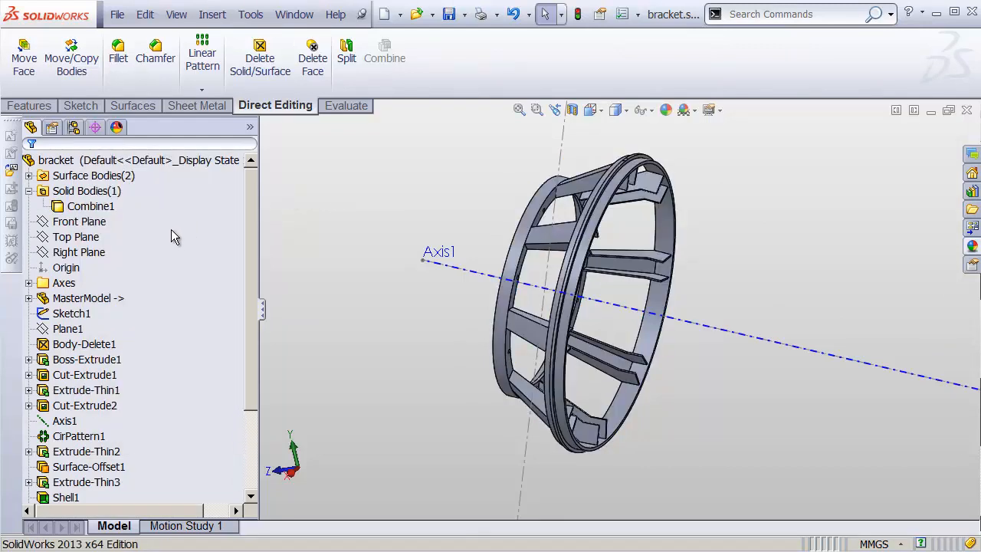
click(84, 191)
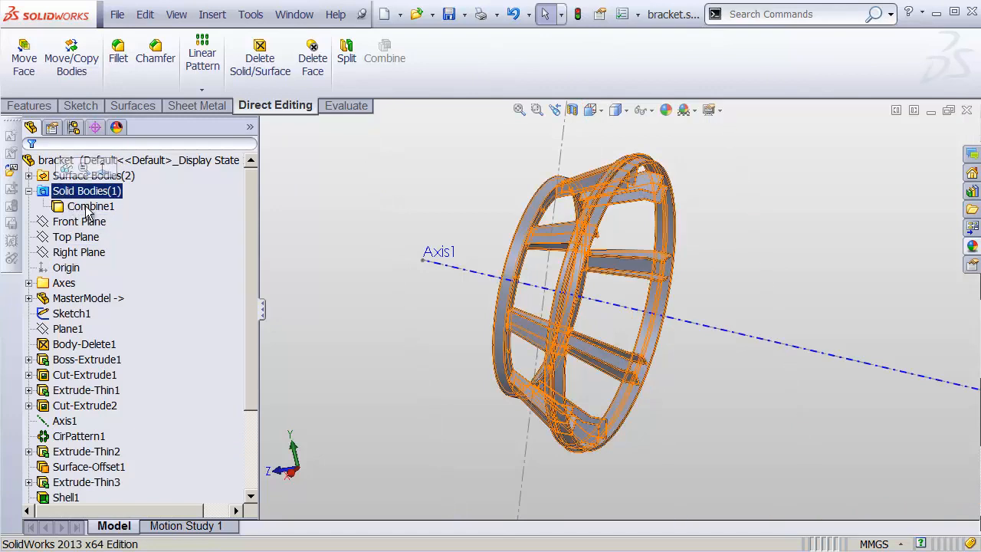
right_click(79, 213)
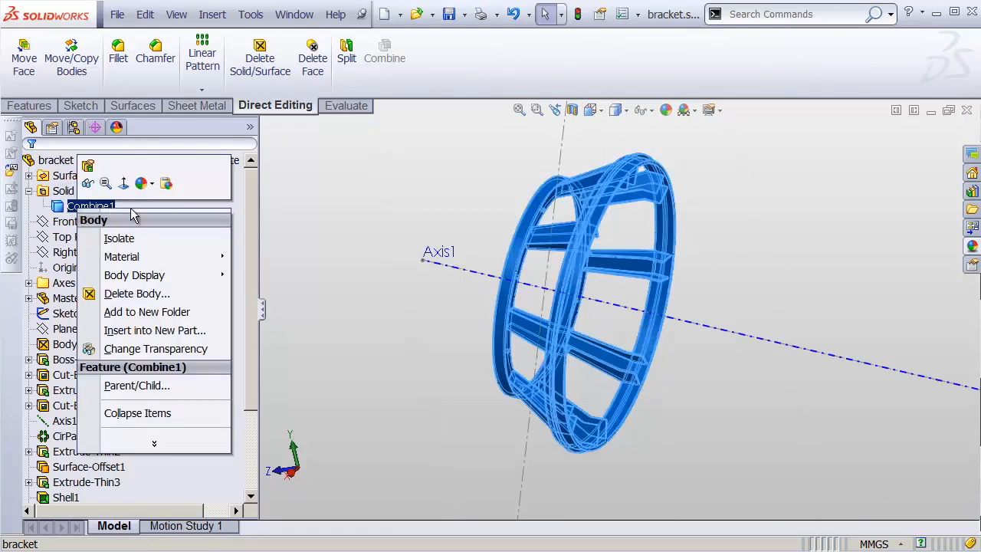
click(167, 185)
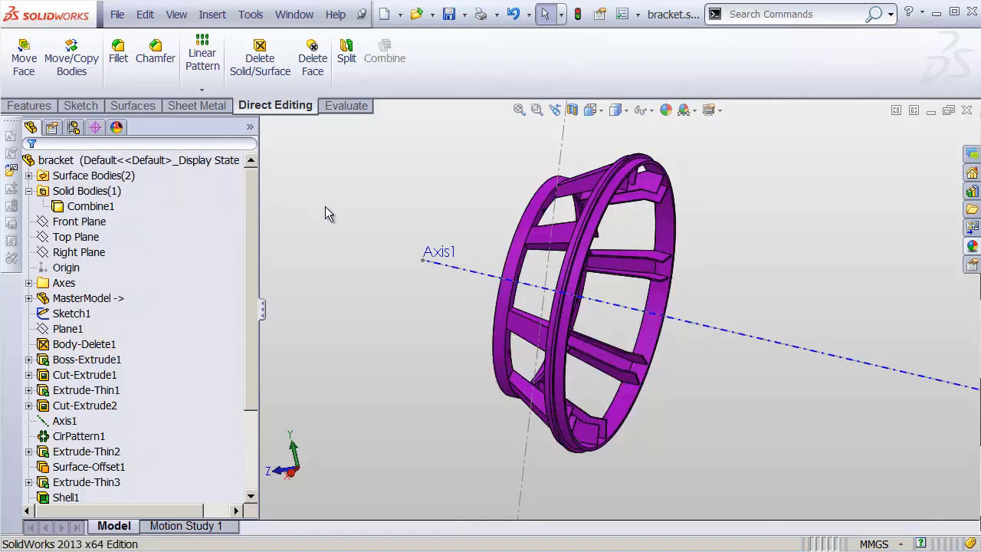
Close the bracket part, saving its changes, and return to the MagDan_M8 assembly
middle_drag(528, 339, 749, 230)
click(967, 111)
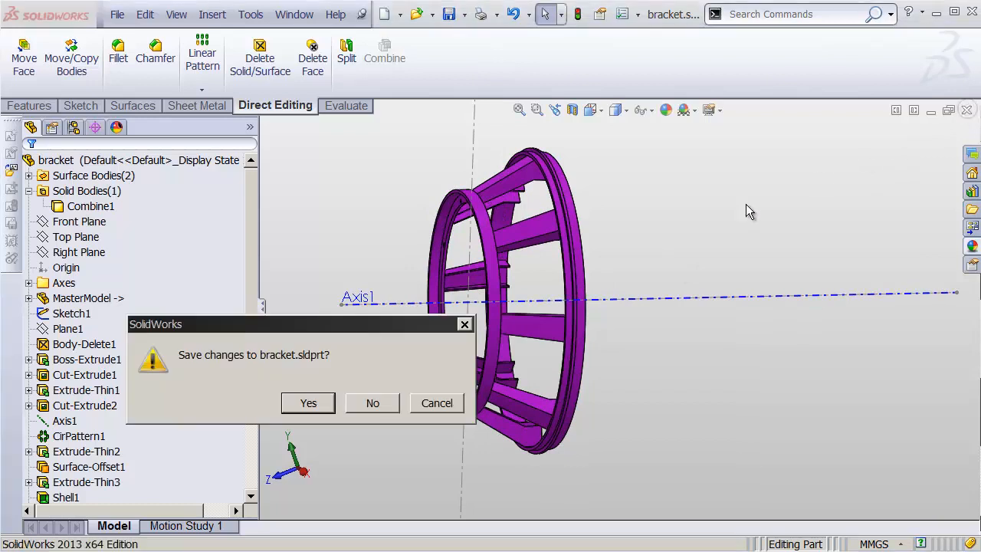
click(308, 403)
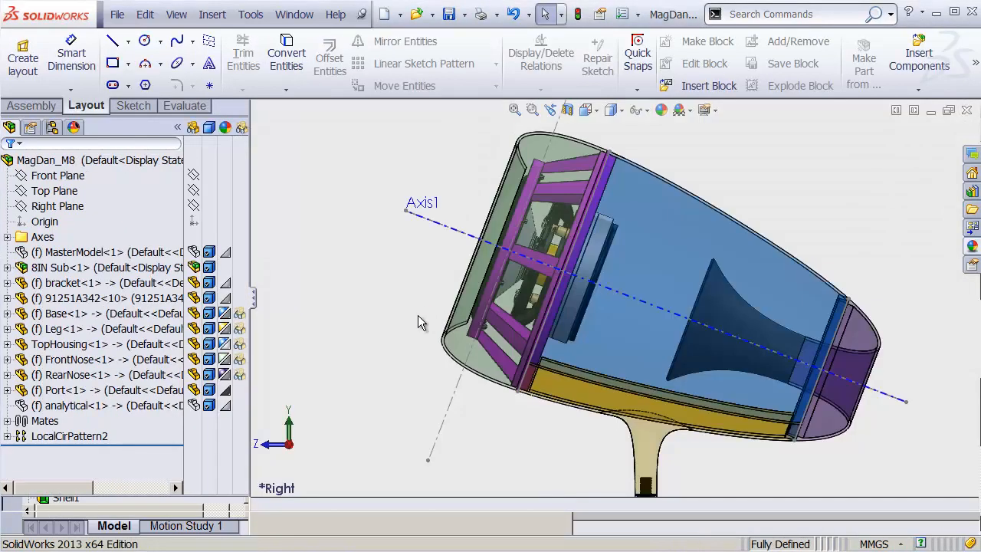
Examine where the bracket's large ring meets the front nose and top housing shells
middle_drag(541, 283, 613, 299)
shift+middle_drag(647, 250, 664, 152)
ctrl+middle_drag(592, 187, 592, 366)
shift+middle_drag(656, 244, 655, 197)
middle_drag(542, 164, 526, 193)
shift+middle_drag(602, 181, 601, 132)
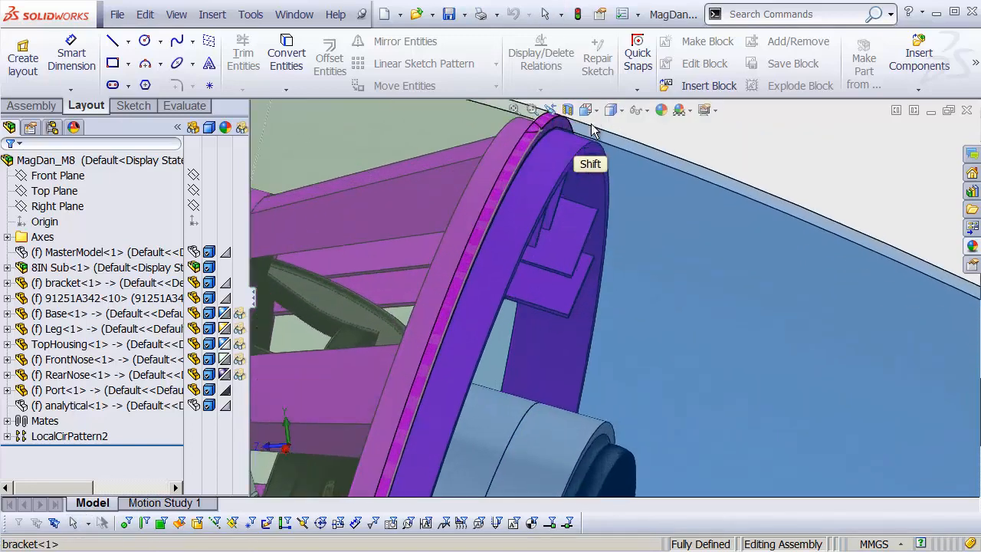
ctrl+middle_drag(569, 178, 602, 208)
Start editing the FrontNose component in the context of the assembly
click(602, 208)
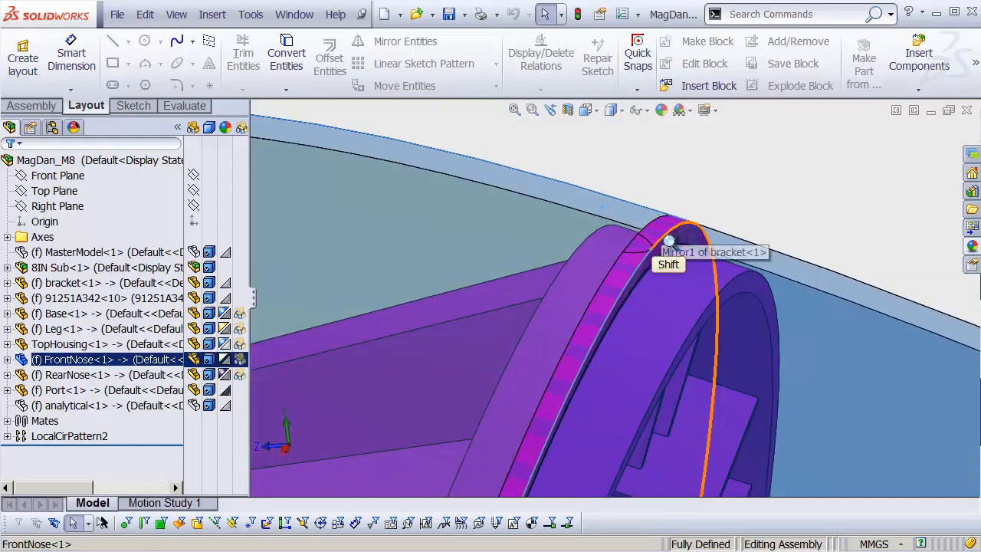
shift+middle_drag(661, 237, 612, 340)
ctrl+middle_drag(629, 291, 644, 251)
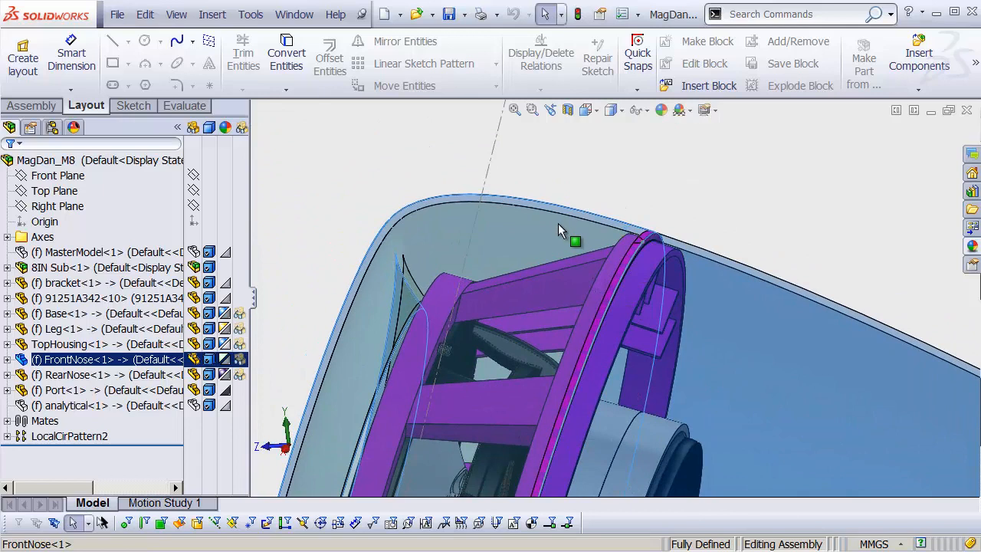
right_click(558, 220)
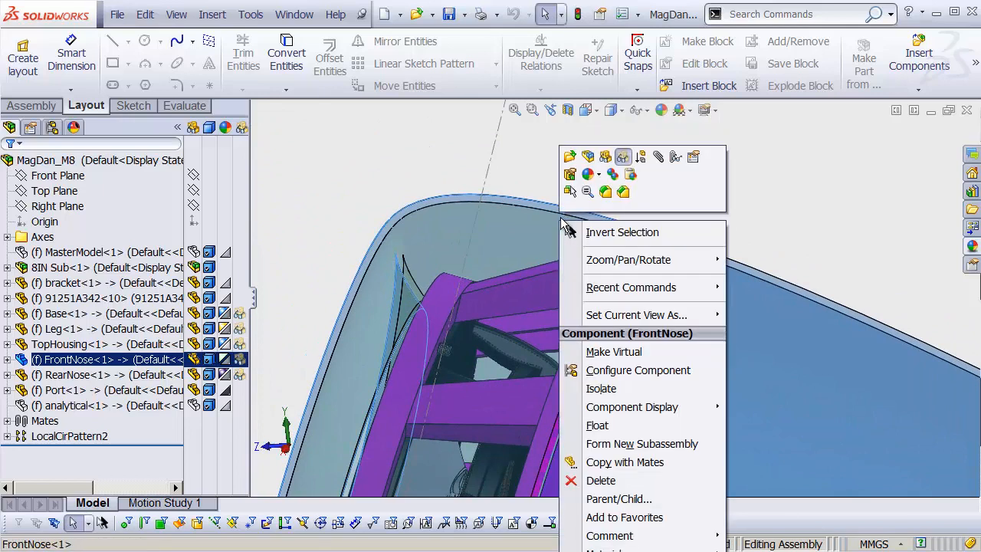
click(587, 157)
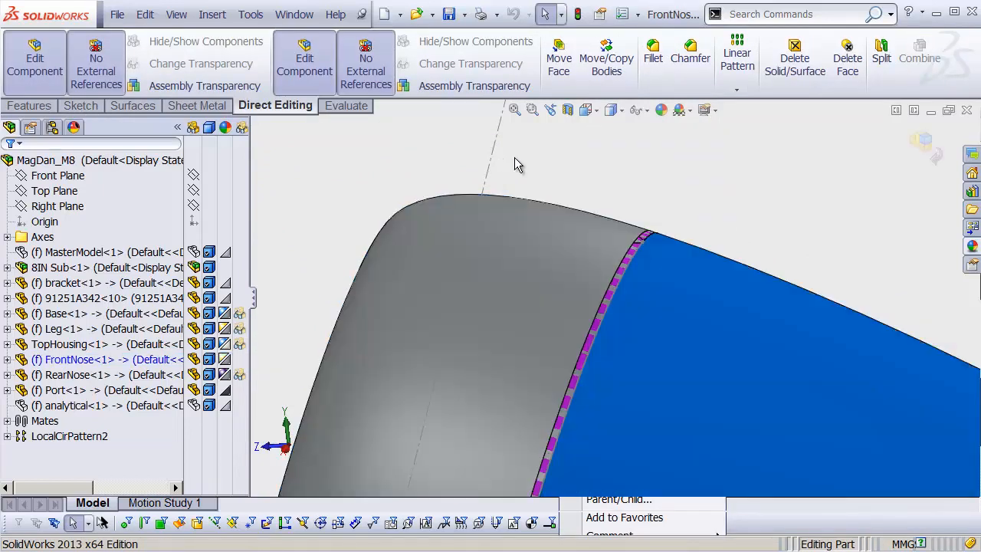
Use Move Face to offset the FrontNose end face at the bracket's ring by 3 mm with the direction flipped
shift+middle_drag(696, 252, 770, 164)
ctrl+middle_drag(718, 184, 637, 211)
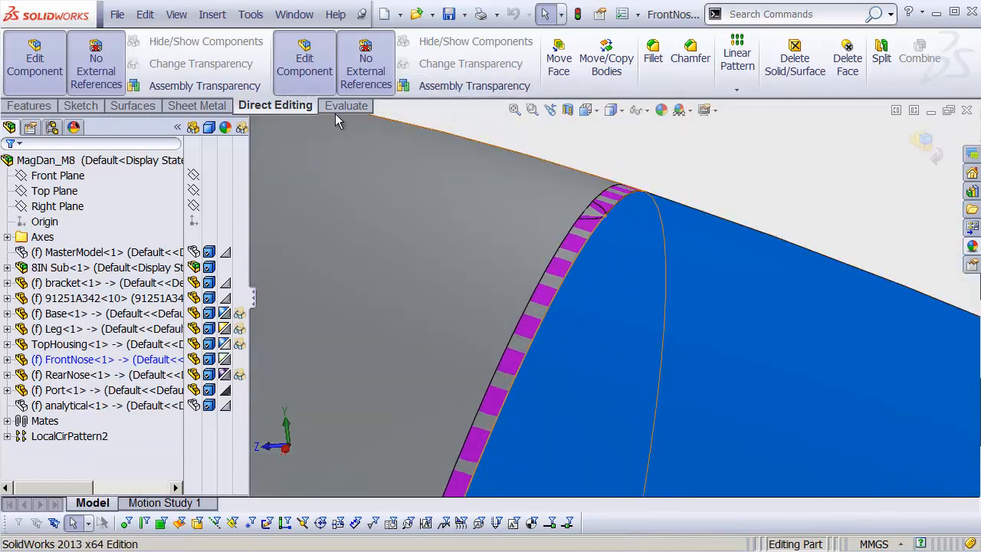
click(560, 77)
scroll(609, 245, up, 2)
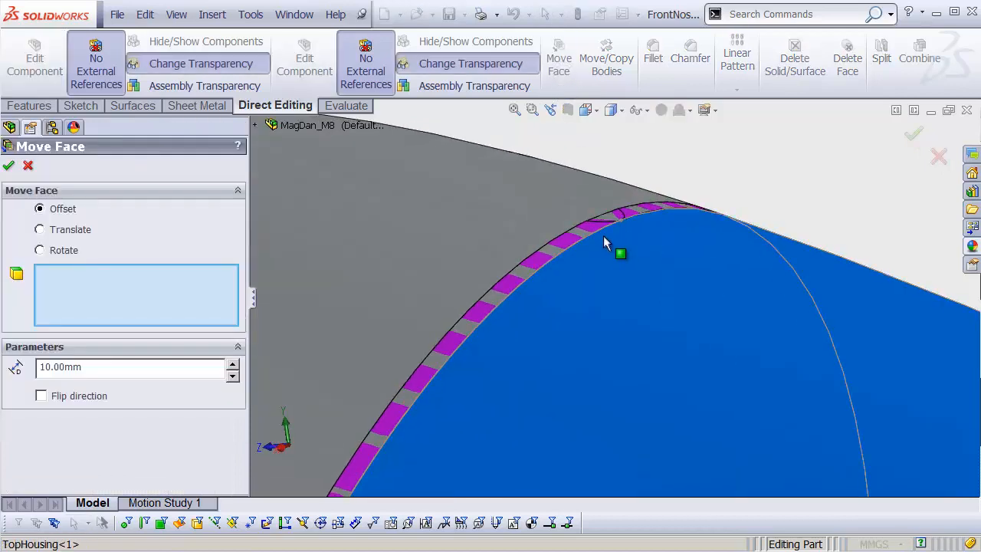
right_click(611, 246)
click(658, 248)
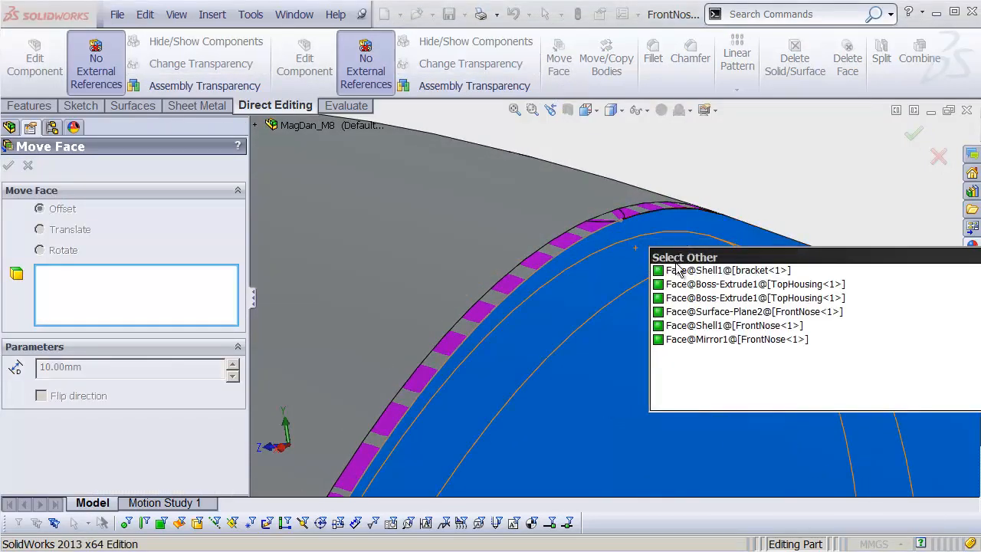
click(702, 313)
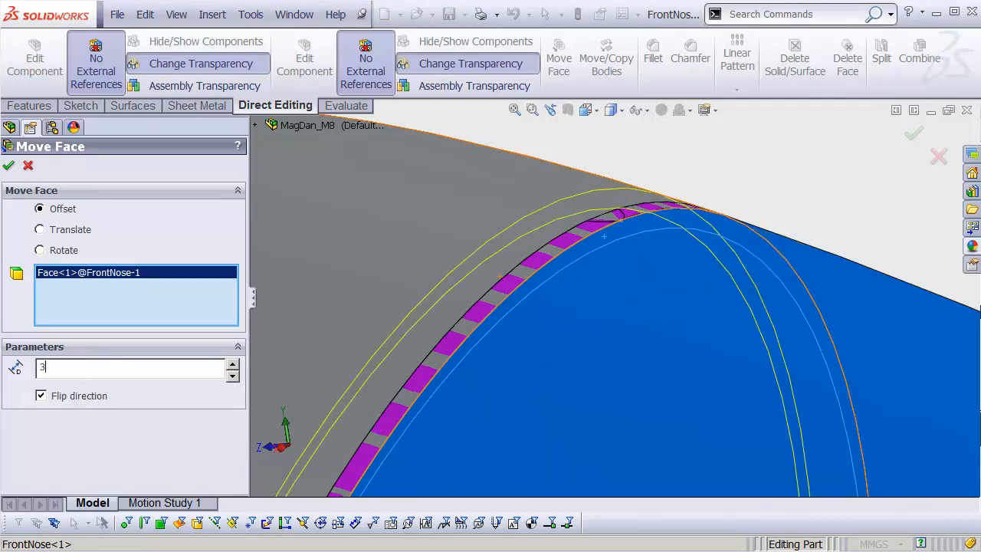
key(Return)
middle_drag(537, 266, 676, 221)
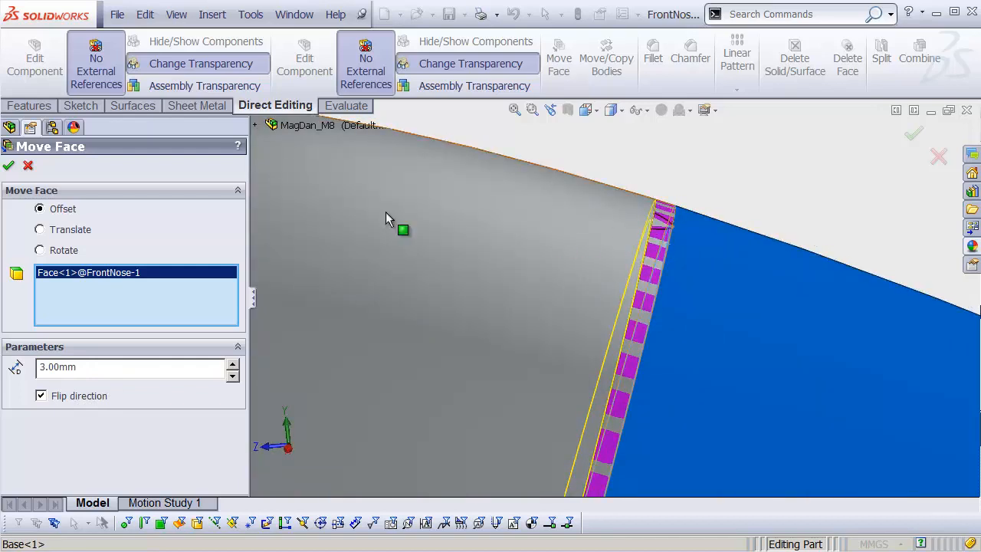
click(8, 166)
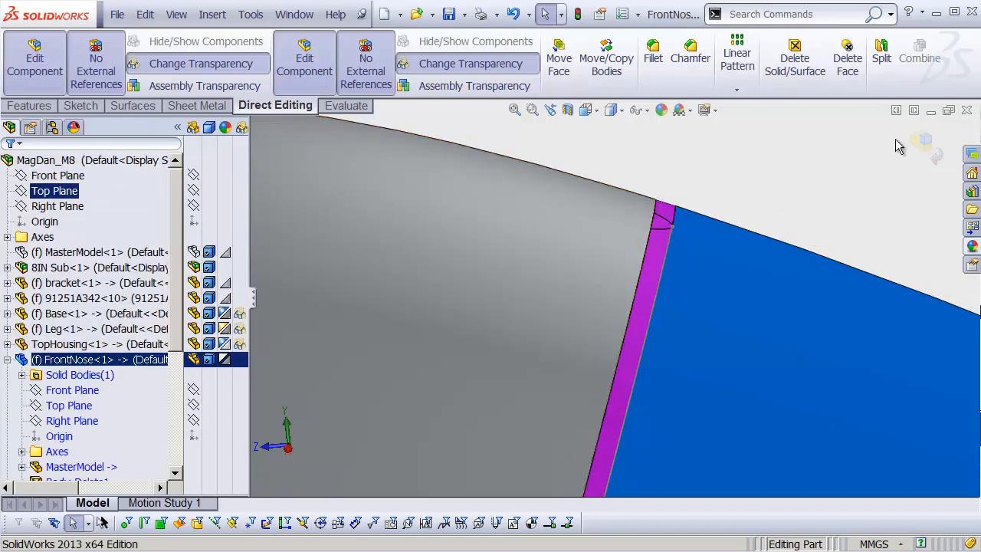
Finish editing the FrontNose component and show the whole assembly in the Right view
click(926, 145)
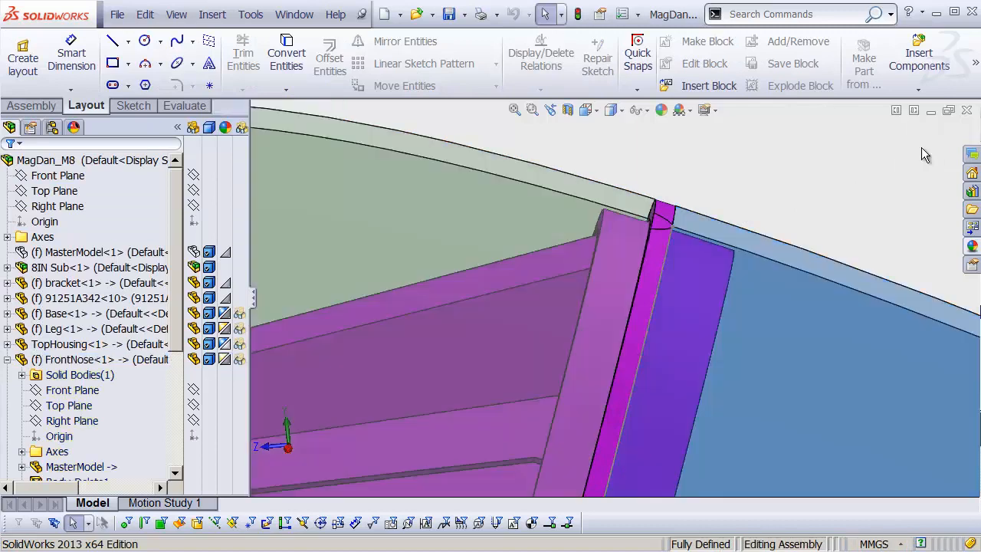
shift+middle_drag(844, 191, 633, 379)
ctrl+middle_drag(627, 379, 593, 221)
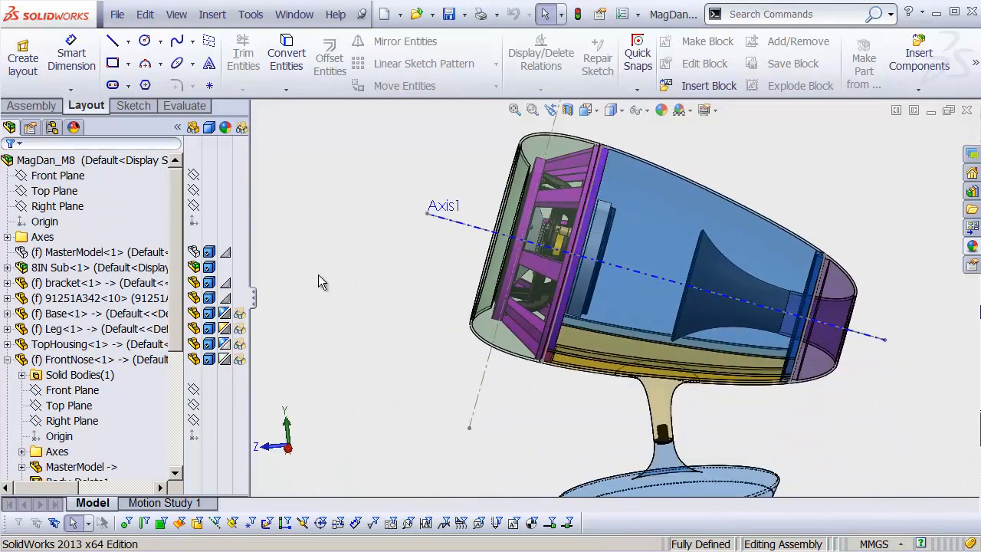
right_drag(319, 275, 449, 275)
right_drag(430, 415, 414, 440)
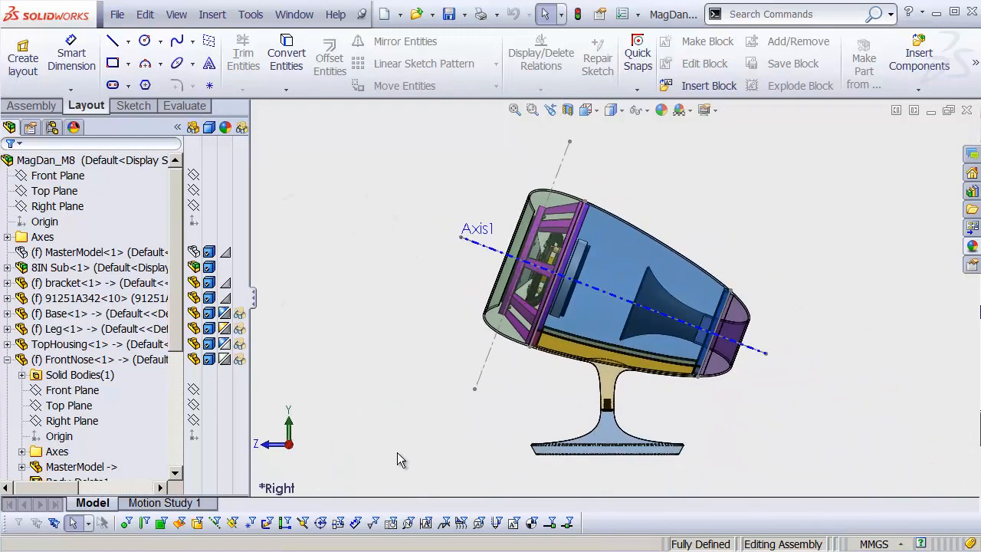